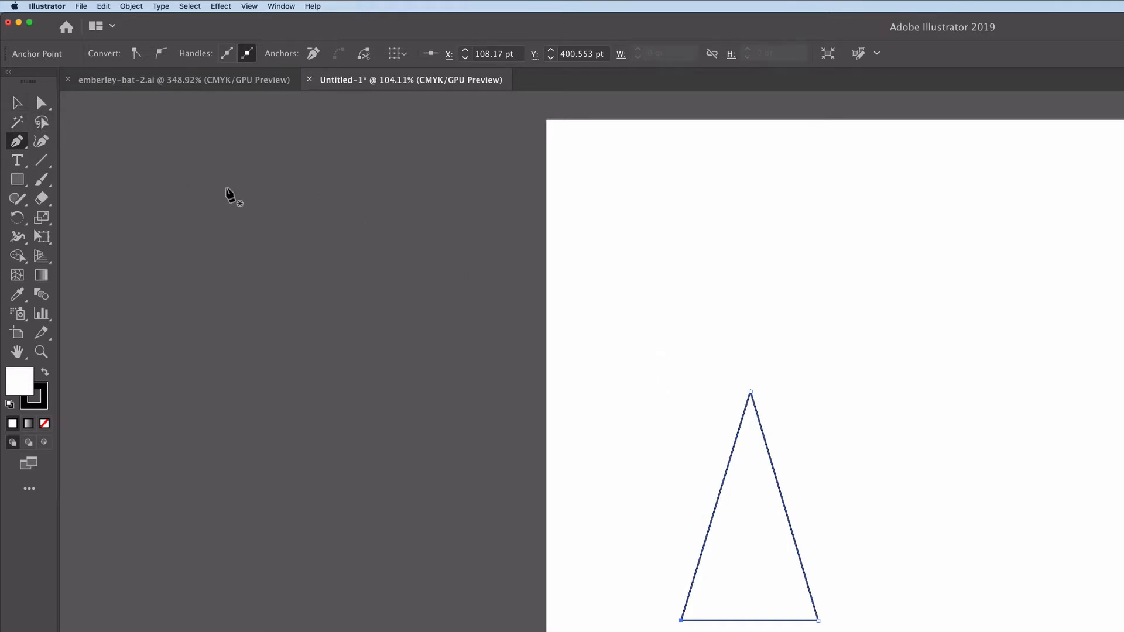
- Switch from the Pen tool to the Selection tool so the finished triangle is selected as a whole object
{"action": "left_click", "coordinate": [17, 102]}
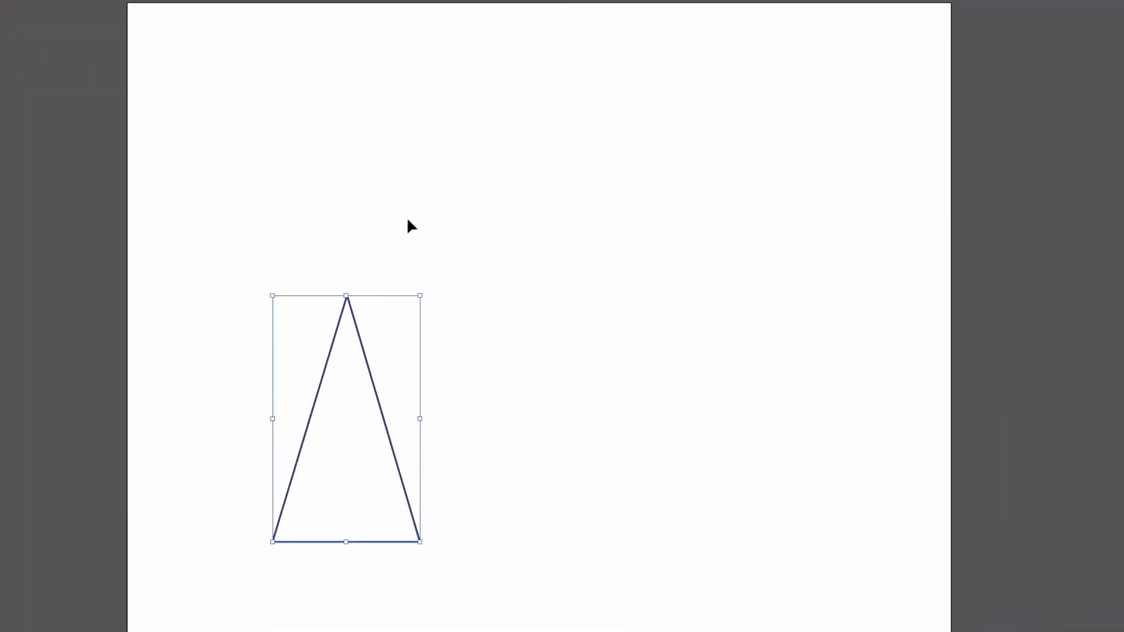
{"action": "key", "text": "v"}
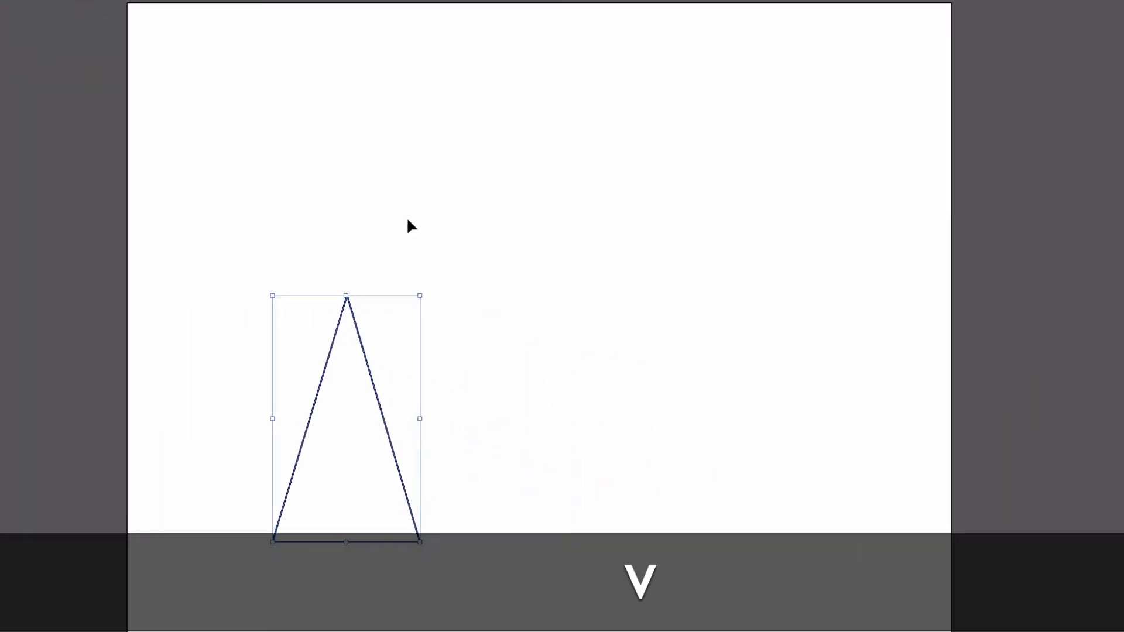
{"action": "key", "text": "p"}
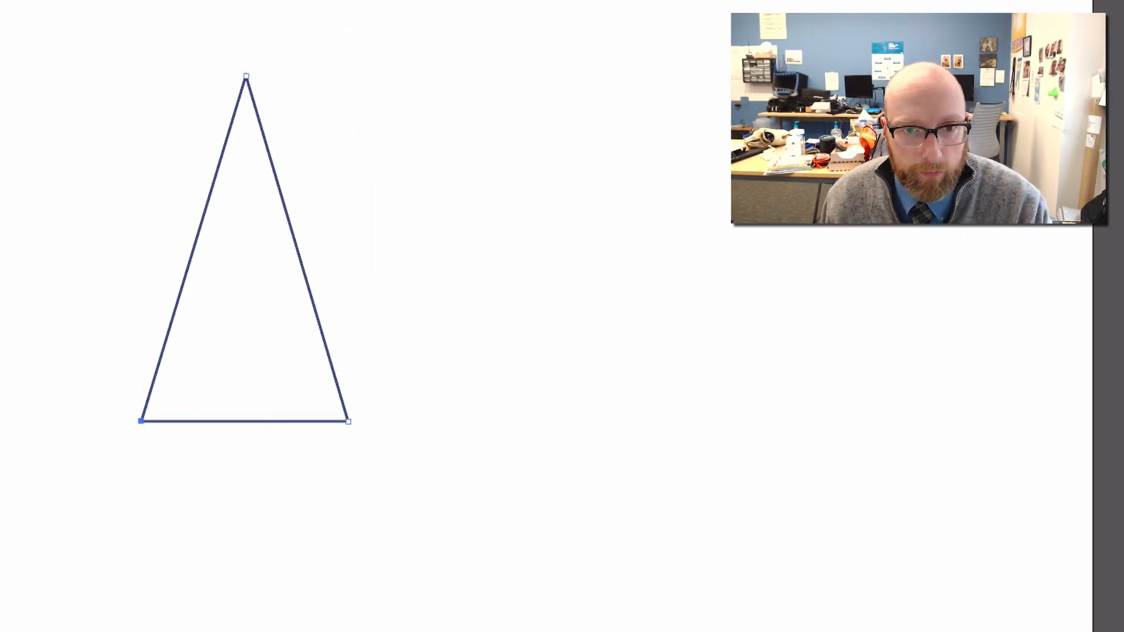
{"action": "key", "text": "v"}
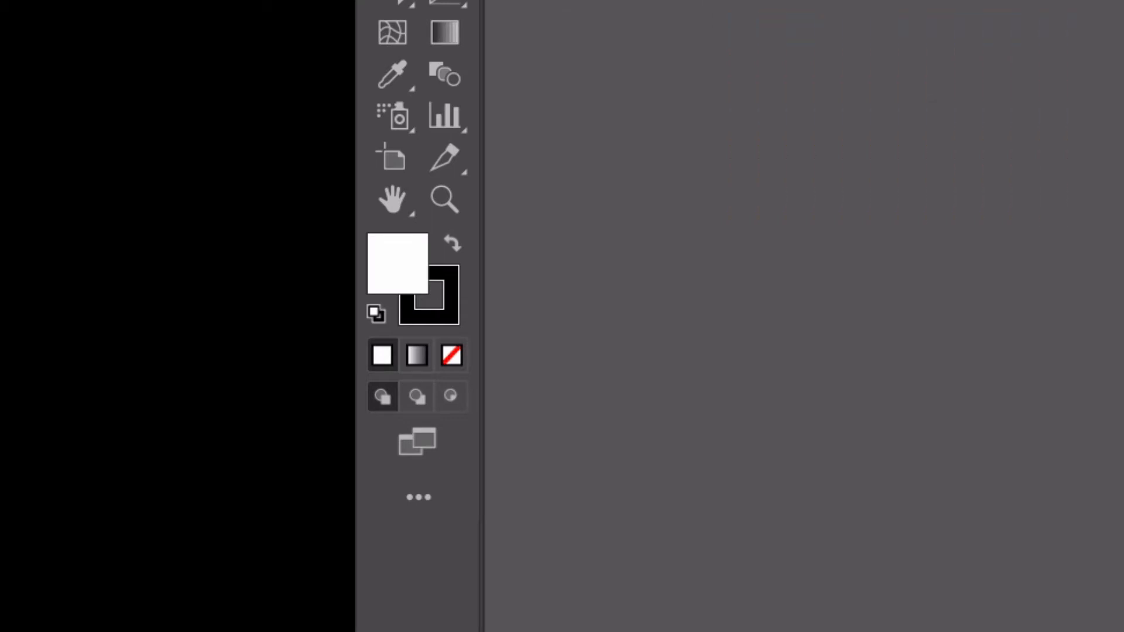
- Select both triangles, swap their fill and stroke to get a black fill, and set the stroke to None
{"action": "key", "text": "ctrl+shift+a"}
{"action": "key", "text": "ctrl+a"}
{"action": "key", "text": "ctrl+shift+a"}
{"action": "key", "text": "ctrl+a"}
{"action": "key", "text": "ctrl+shift+a"}
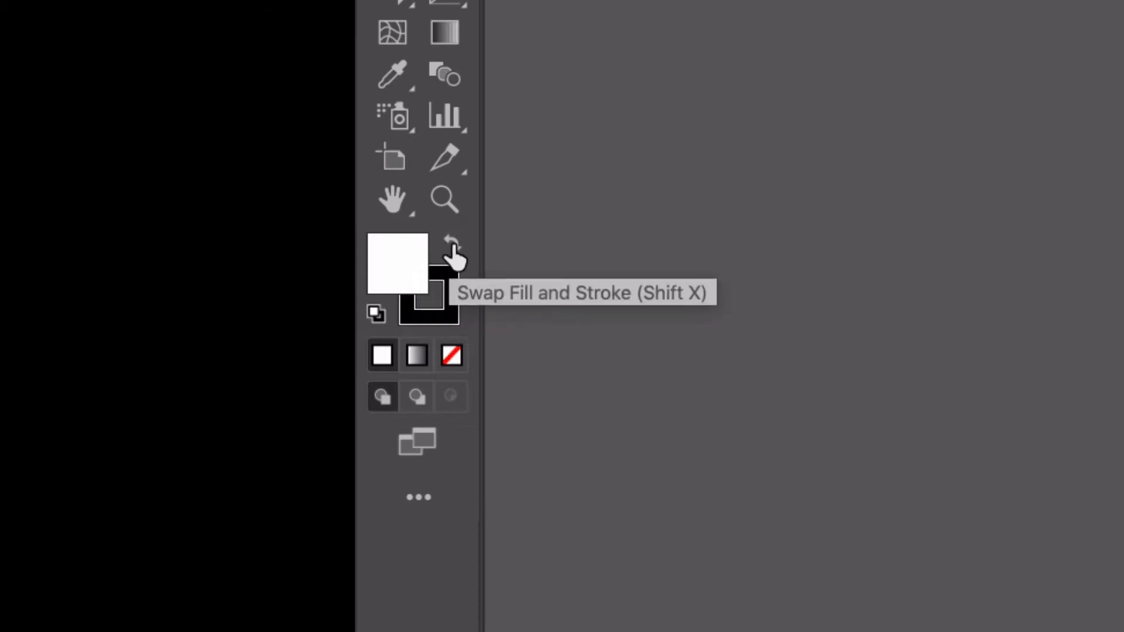
{"action": "left_click", "coordinate": [451, 249]}
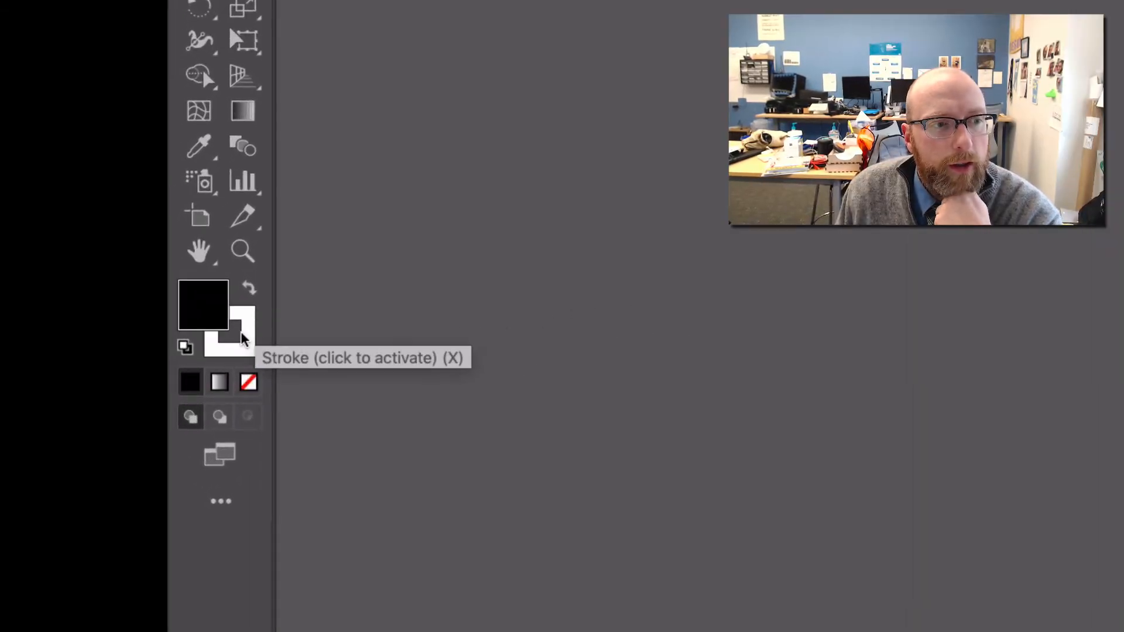
{"action": "left_click", "coordinate": [248, 349]}
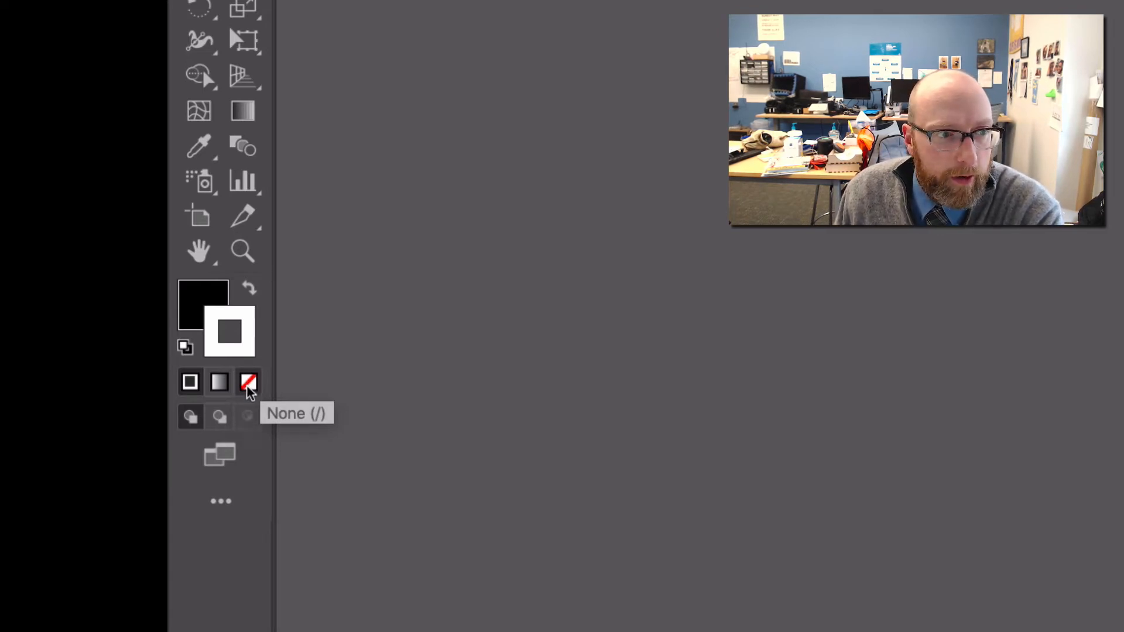
{"action": "left_click", "coordinate": [249, 383]}
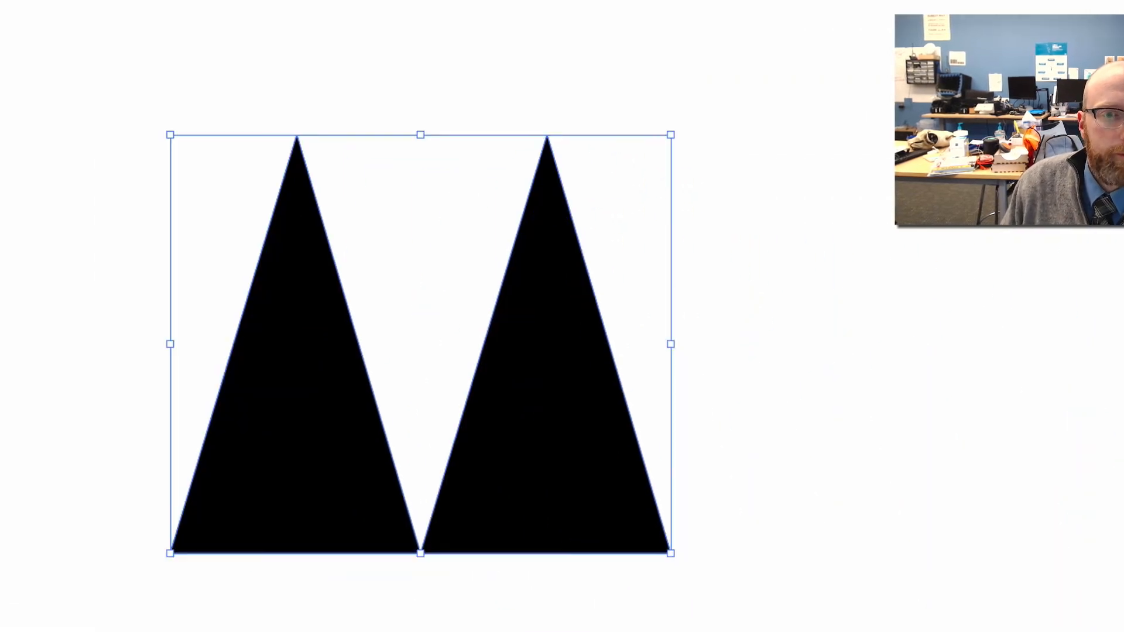
{"action": "left_click", "coordinate": [13, 3]}
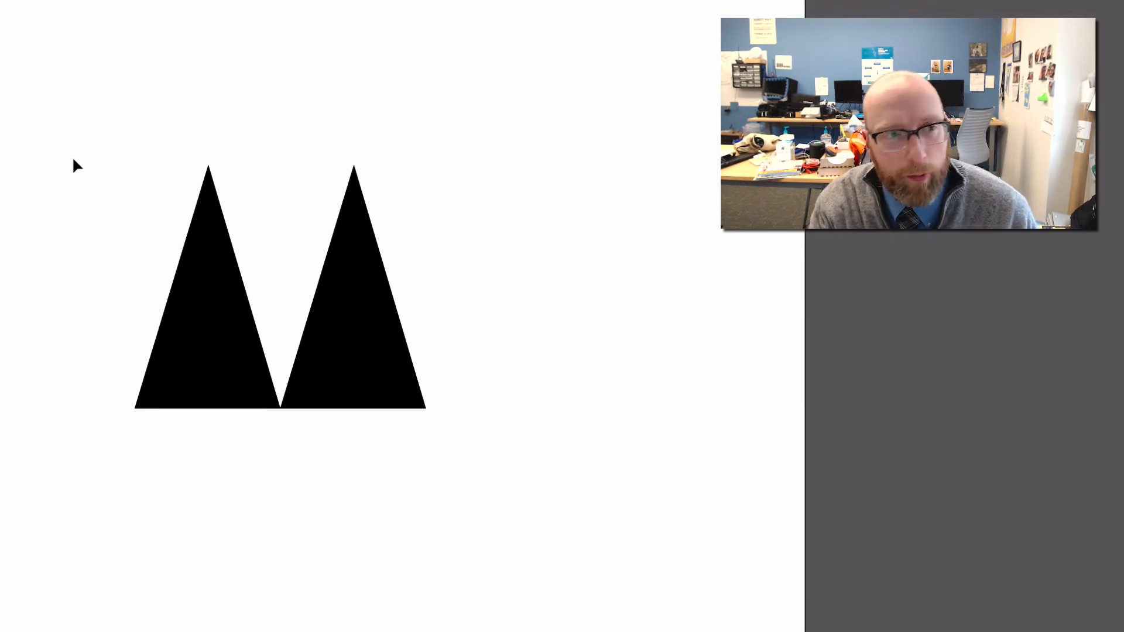
{"action": "key", "text": "p"}
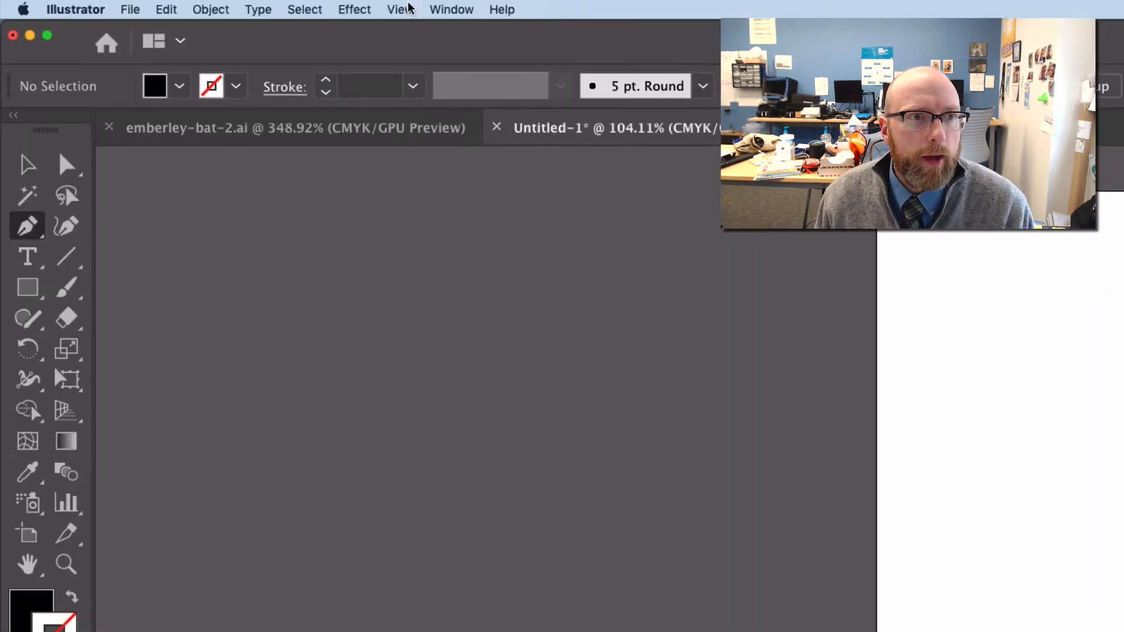
{"action": "left_click", "coordinate": [401, 8]}
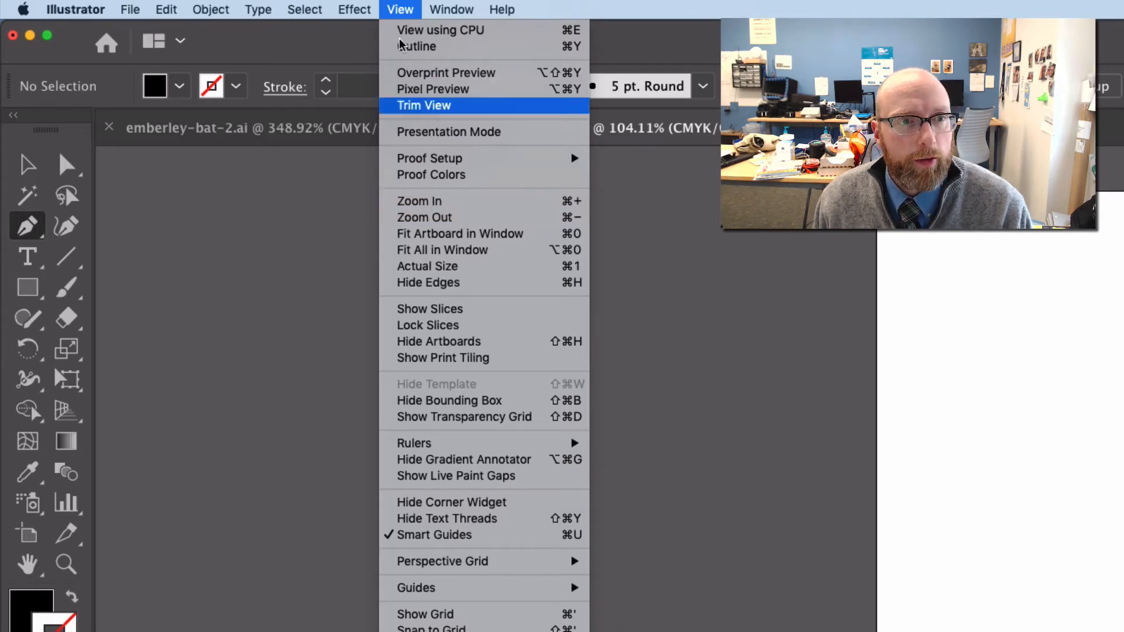
{"action": "left_click", "coordinate": [391, 5]}
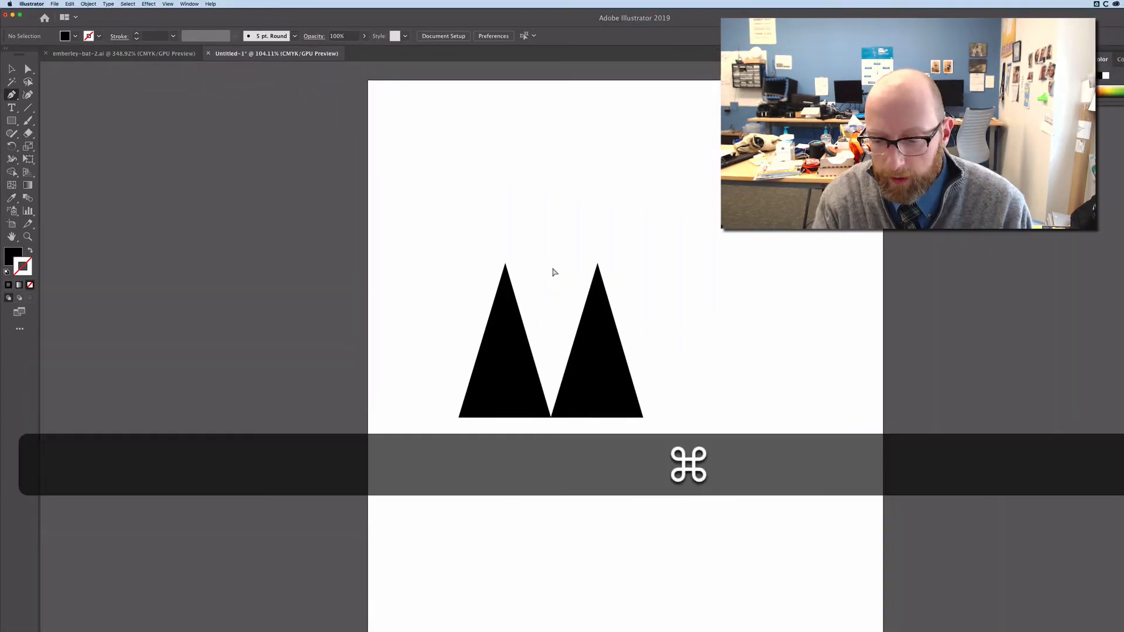
- Draw a curved head top with the Pen tool, from inside the left triangle over a smooth middle peak into the right triangle
{"action": "key", "text": "super+equal"}
{"action": "key", "text": "super+equal"}
{"action": "key", "text": "super+equal"}
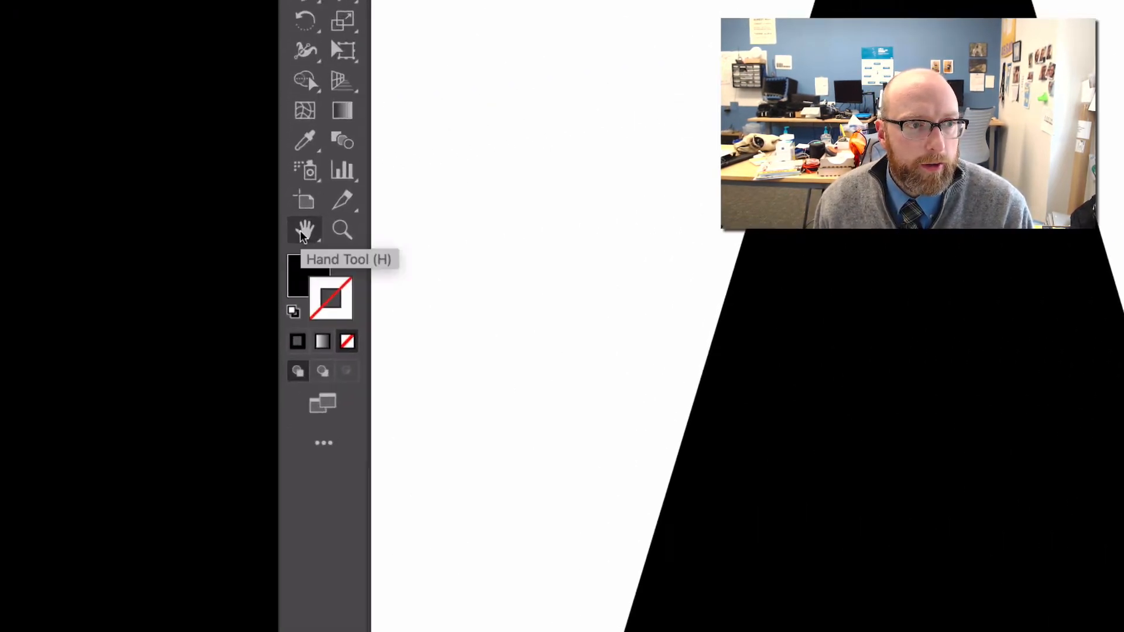
{"action": "left_click", "coordinate": [303, 232]}
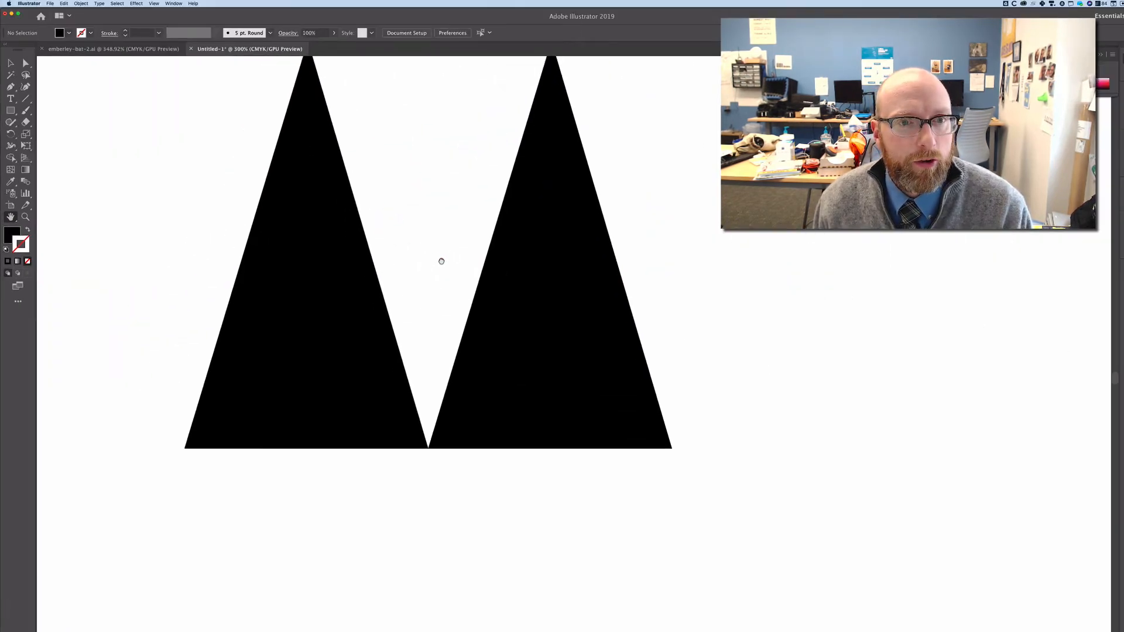
{"action": "left_click_drag", "start_coordinate": [442, 261], "coordinate": [539, 350]}
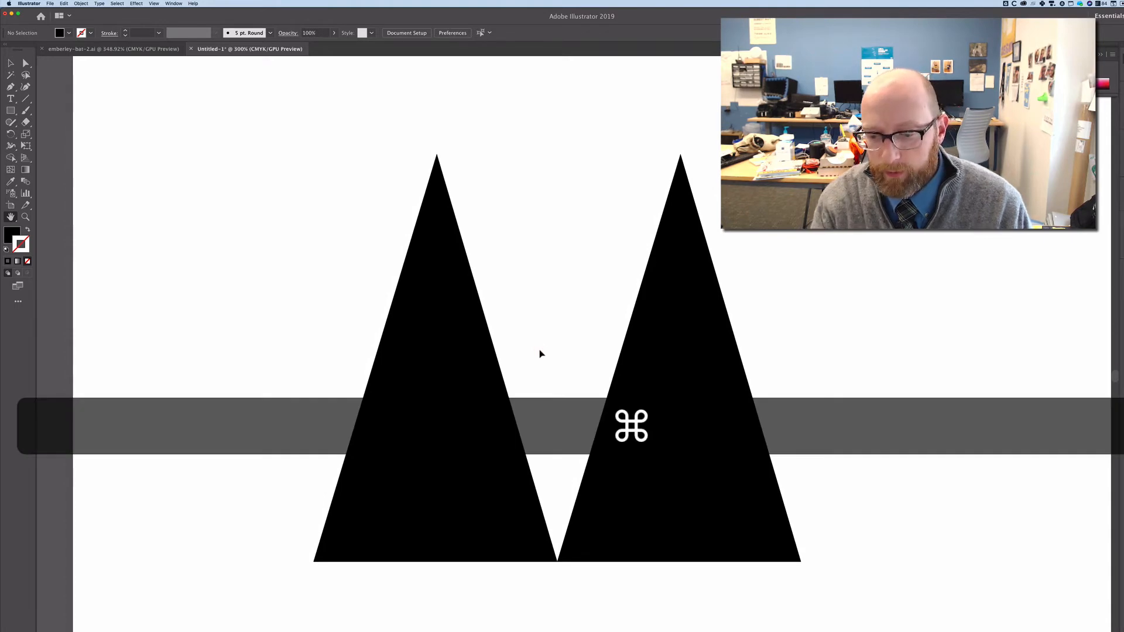
{"action": "key", "text": "super+equal"}
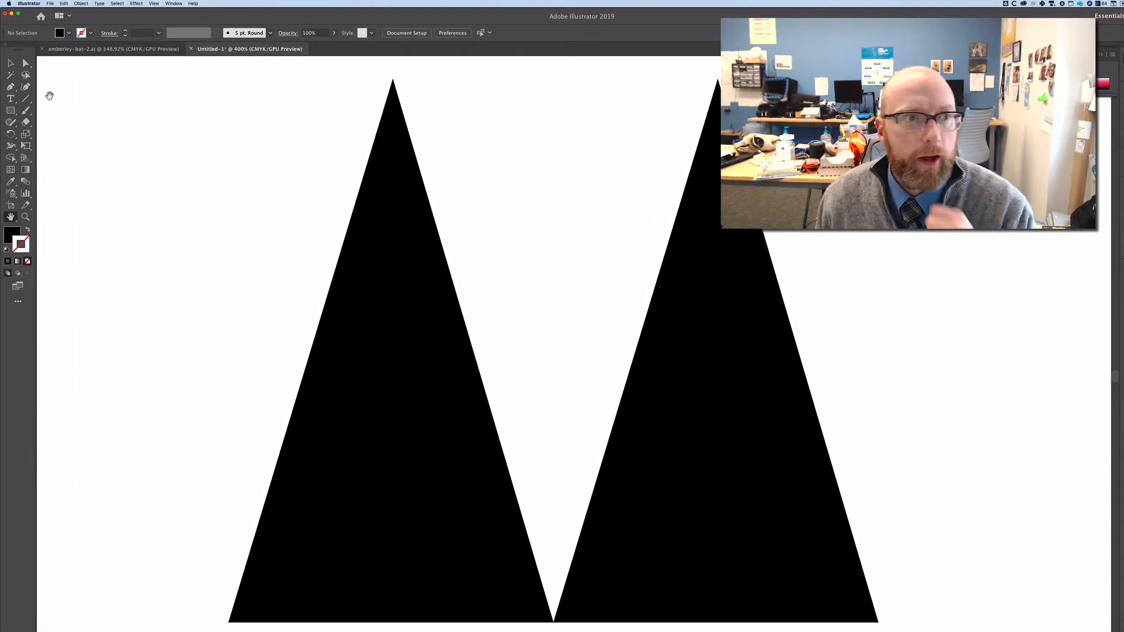
{"action": "key", "text": "p"}
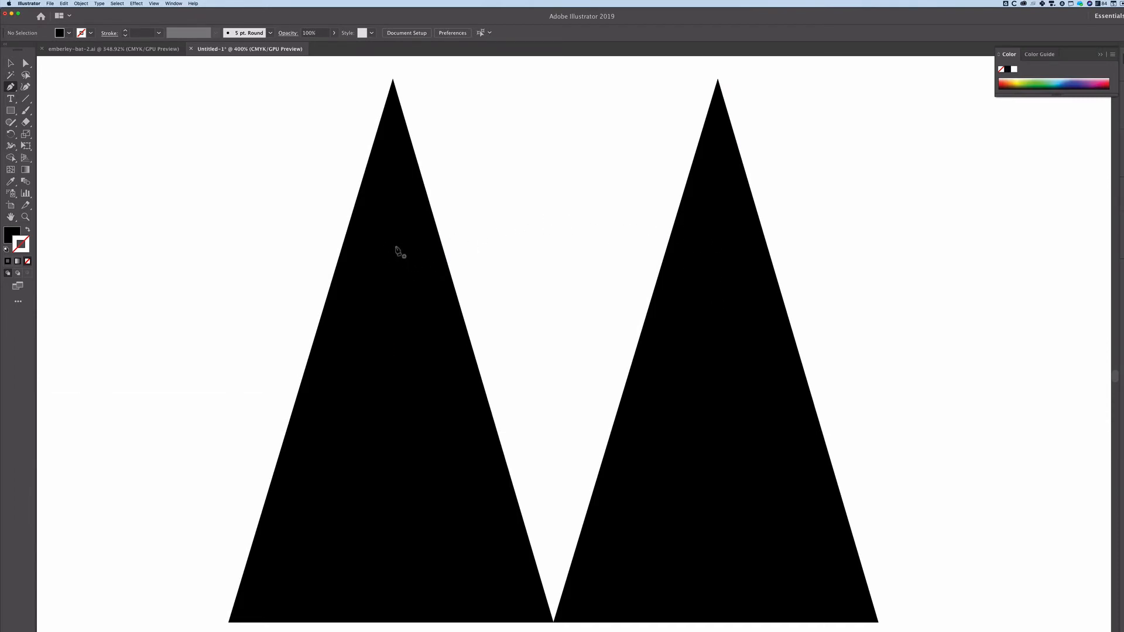
{"action": "left_click", "coordinate": [396, 245]}
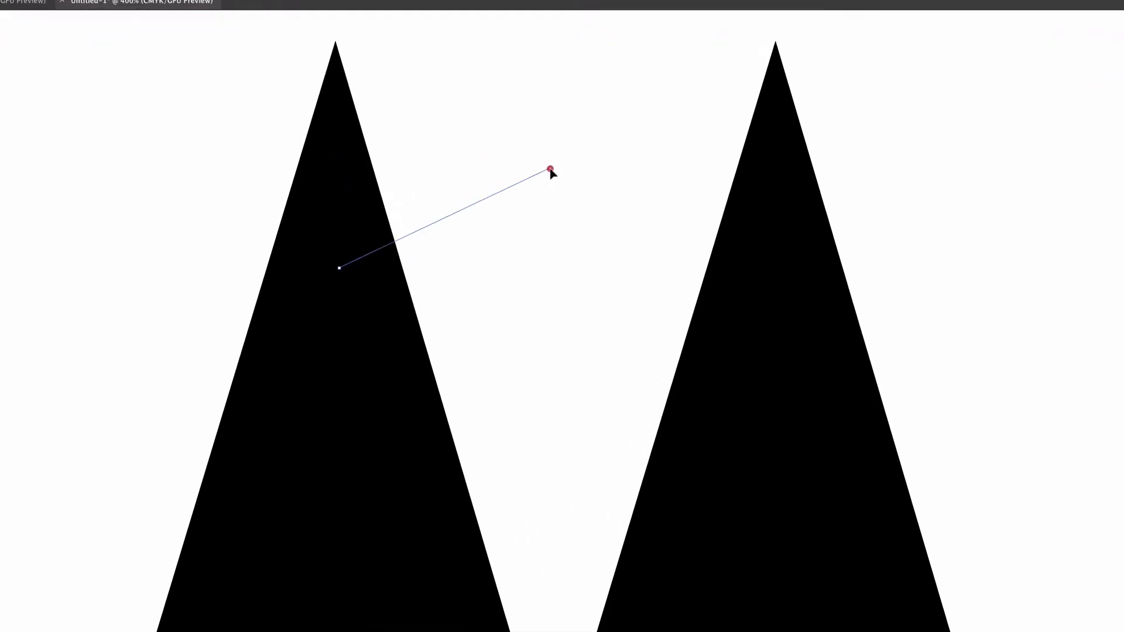
{"action": "left_click_drag", "start_coordinate": [551, 173], "coordinate": [658, 174]}
{"action": "mouse_move", "coordinate": [737, 167]}
{"action": "left_mouse_down"}
{"action": "mouse_move", "coordinate": [748, 165]}
{"action": "mouse_move", "coordinate": [601, 167]}
{"action": "mouse_move", "coordinate": [810, 173]}
{"action": "mouse_move", "coordinate": [579, 166]}
{"action": "mouse_move", "coordinate": [745, 167]}
{"action": "mouse_move", "coordinate": [732, 164]}
{"action": "left_mouse_up"}
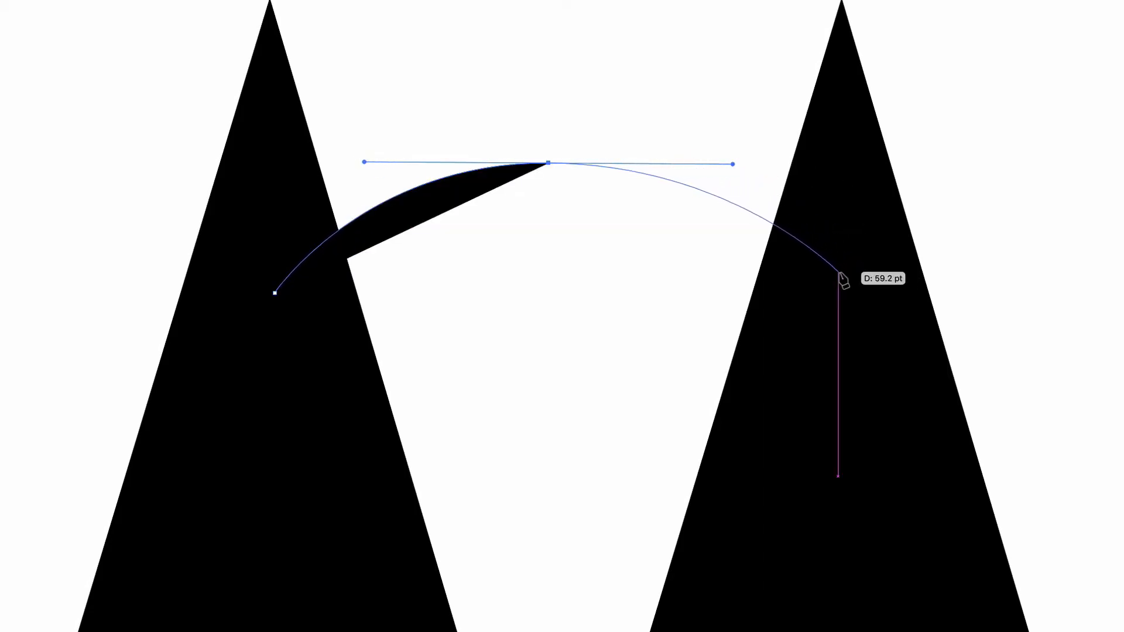
{"action": "left_click", "coordinate": [841, 274]}
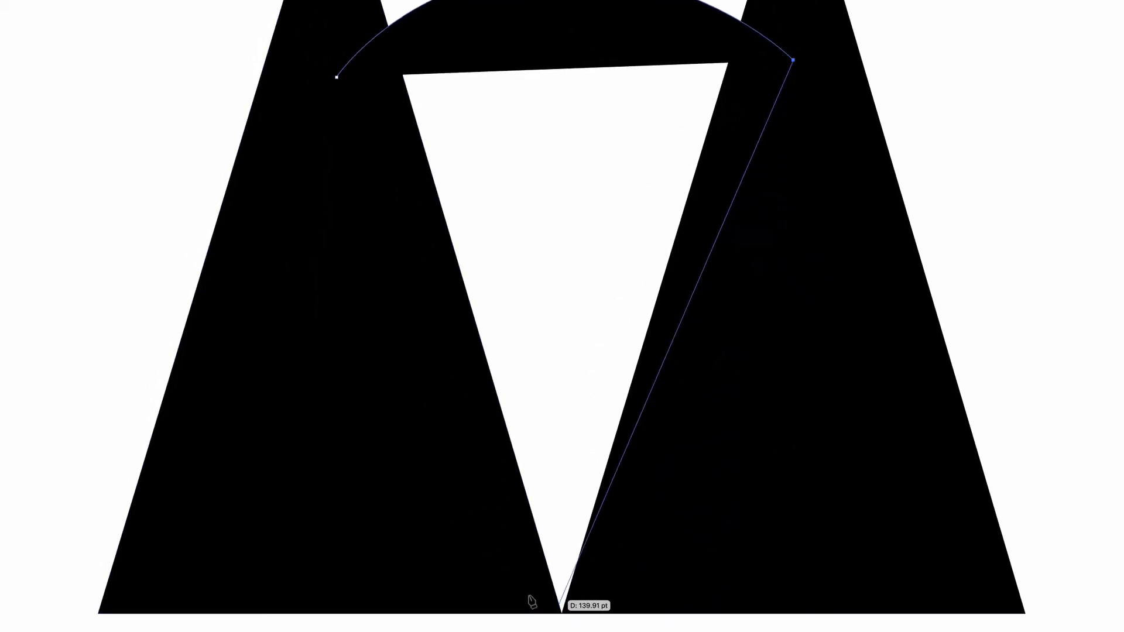
- Close the head shape with straight sides and a flat bottom edge along the triangles' base line
{"action": "left_click", "coordinate": [732, 613]}
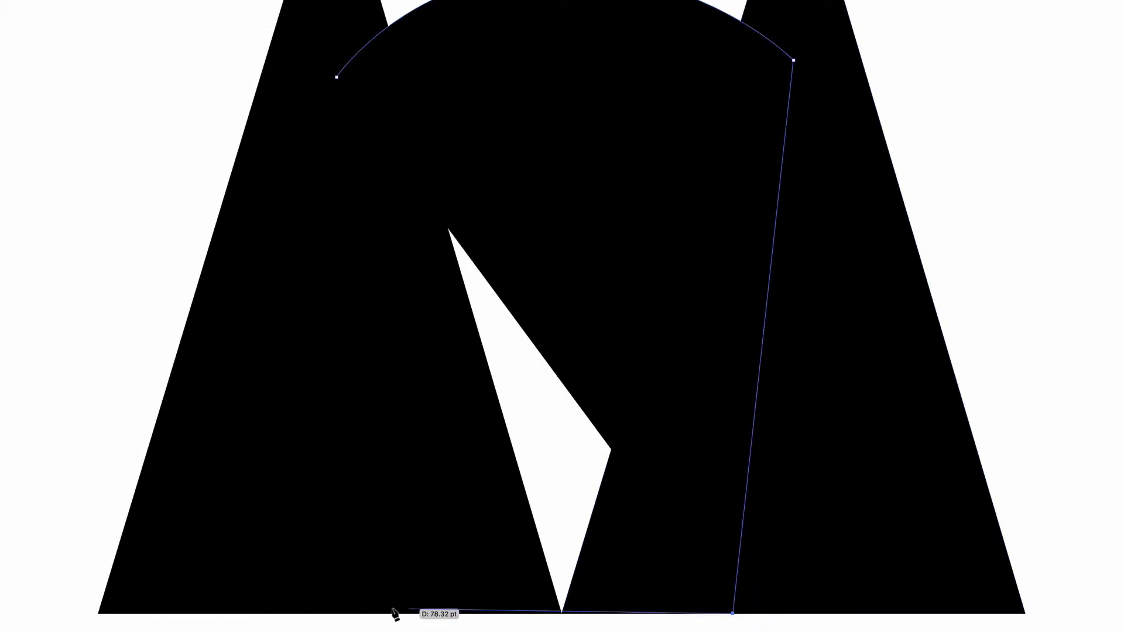
{"action": "left_click", "coordinate": [353, 613]}
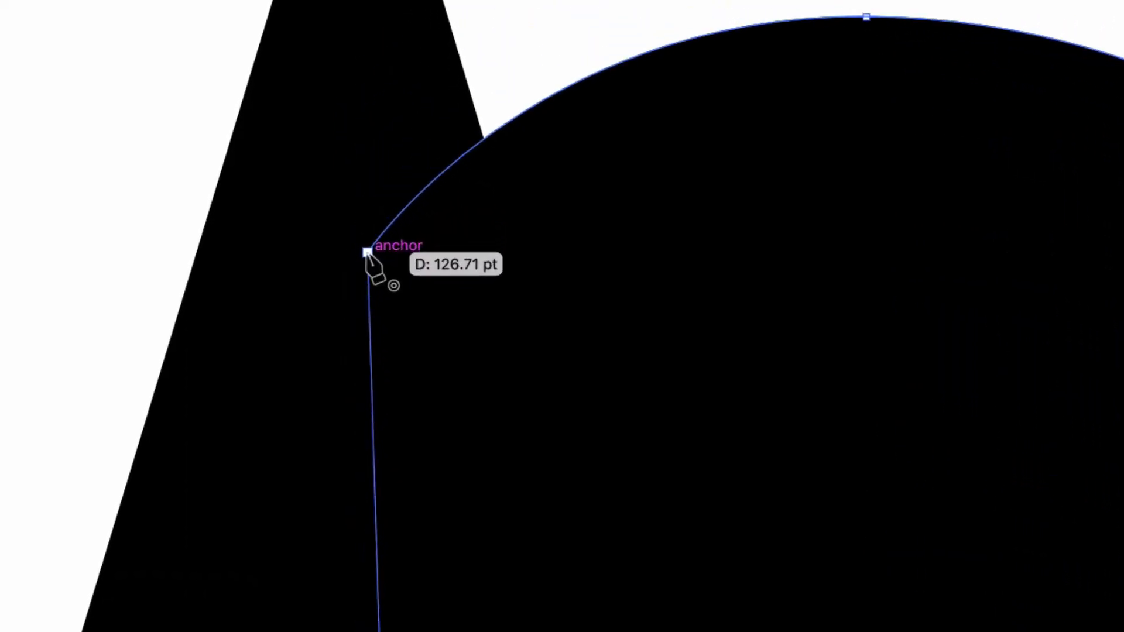
{"action": "left_click", "coordinate": [367, 252]}
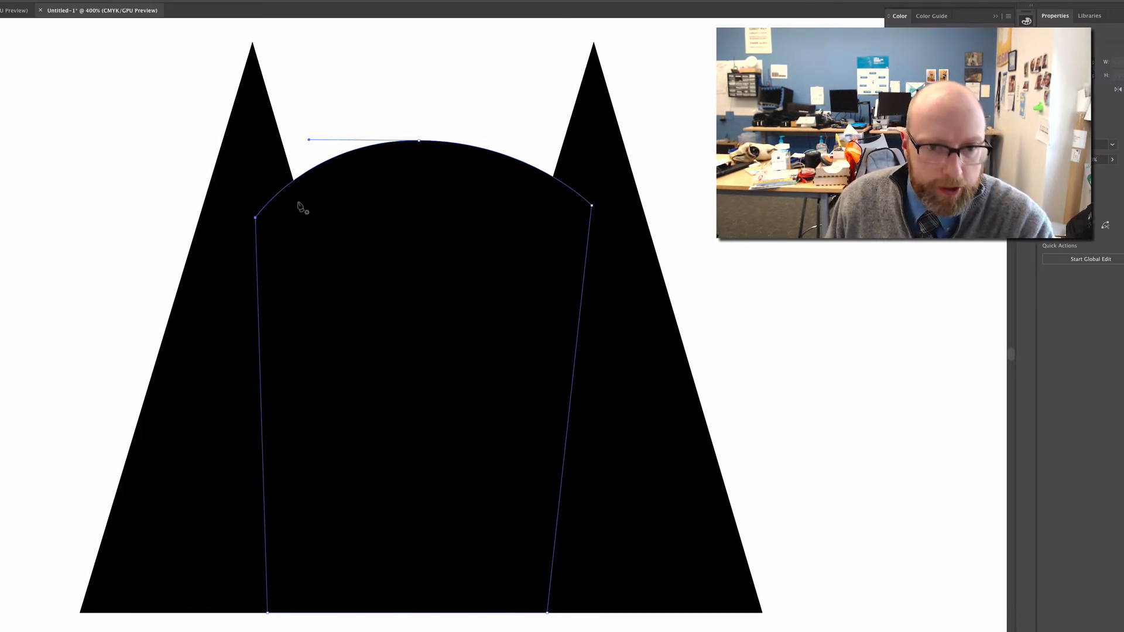
- Select the triangles and the head shape one at a time to check that they are separate objects
{"action": "key", "text": "v"}
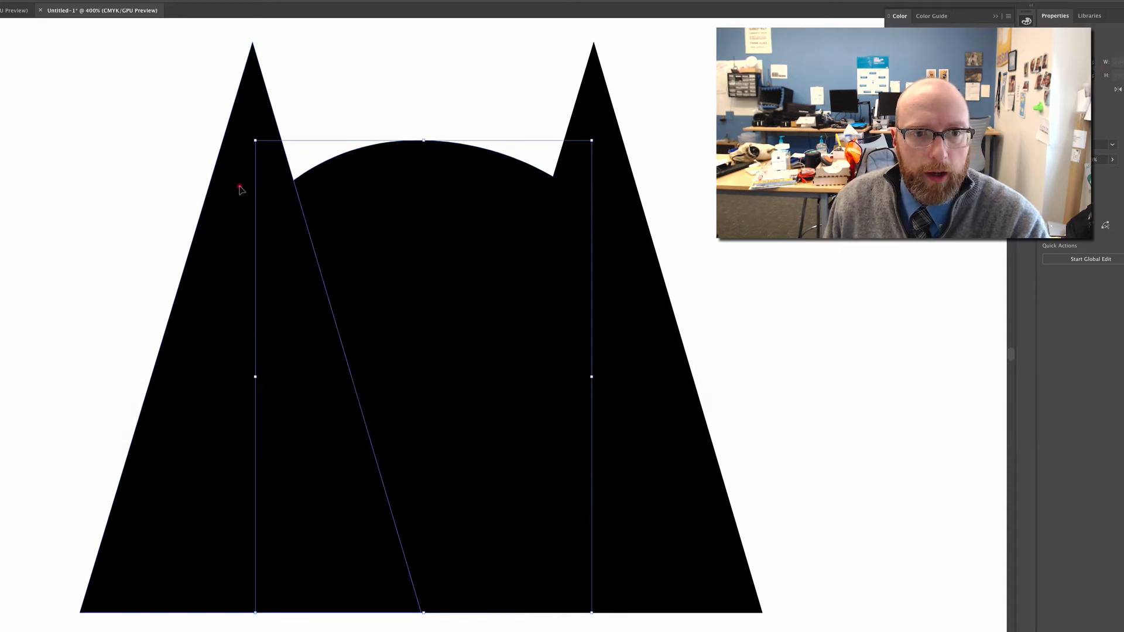
{"action": "left_click", "coordinate": [240, 185]}
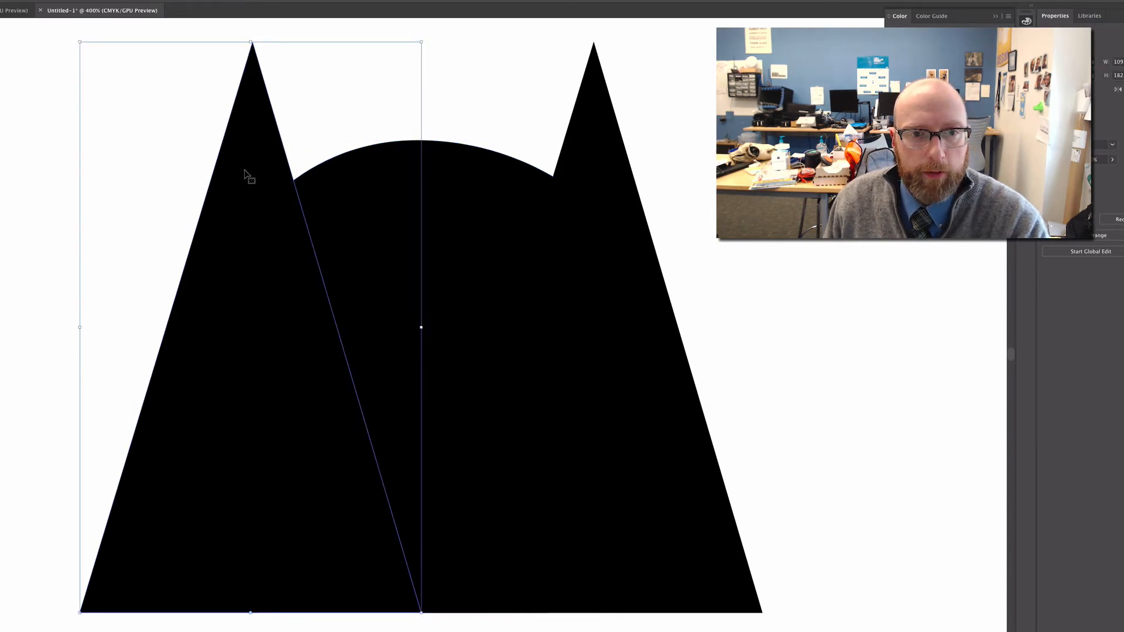
{"action": "left_click", "coordinate": [526, 189]}
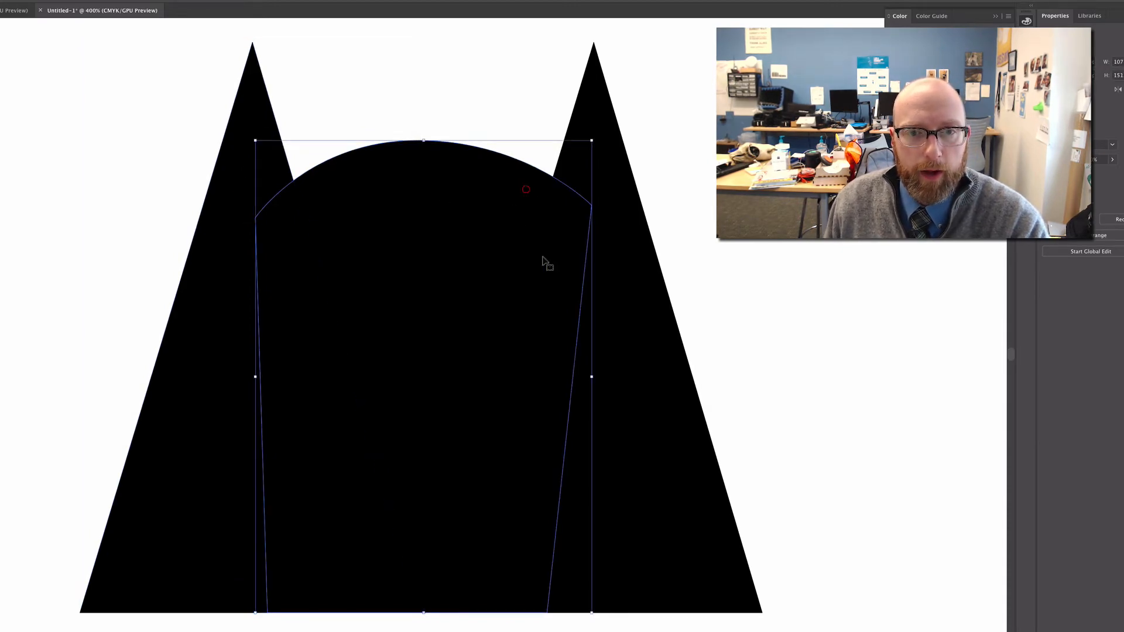
{"action": "left_click", "coordinate": [633, 277]}
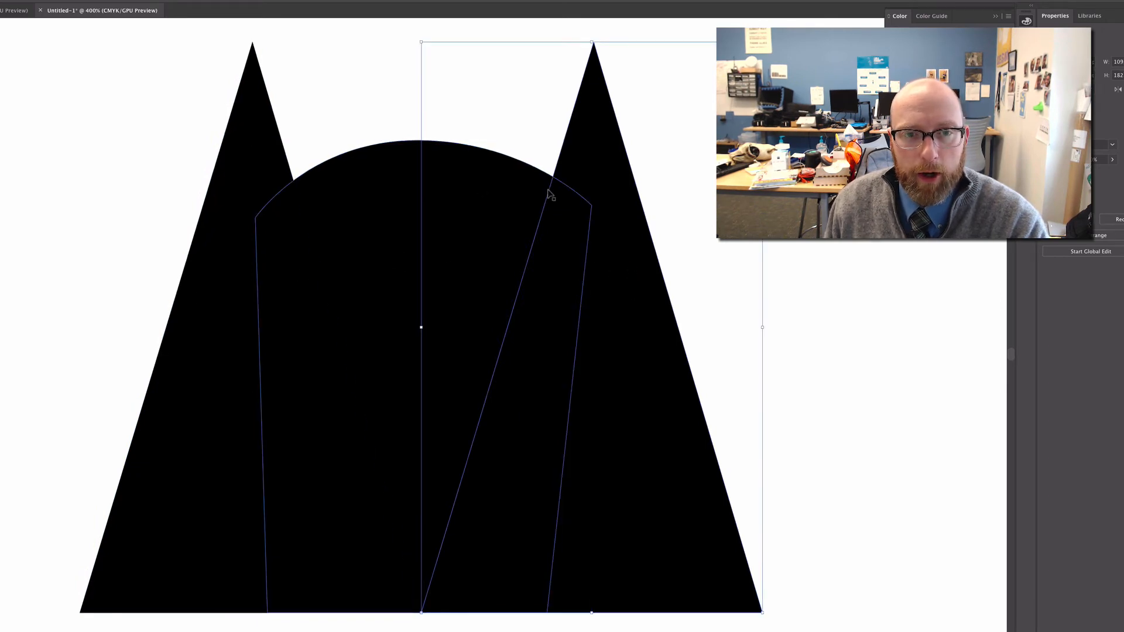
{"action": "left_click", "coordinate": [328, 283]}
{"action": "left_click", "coordinate": [237, 296]}
{"action": "left_click", "coordinate": [386, 297]}
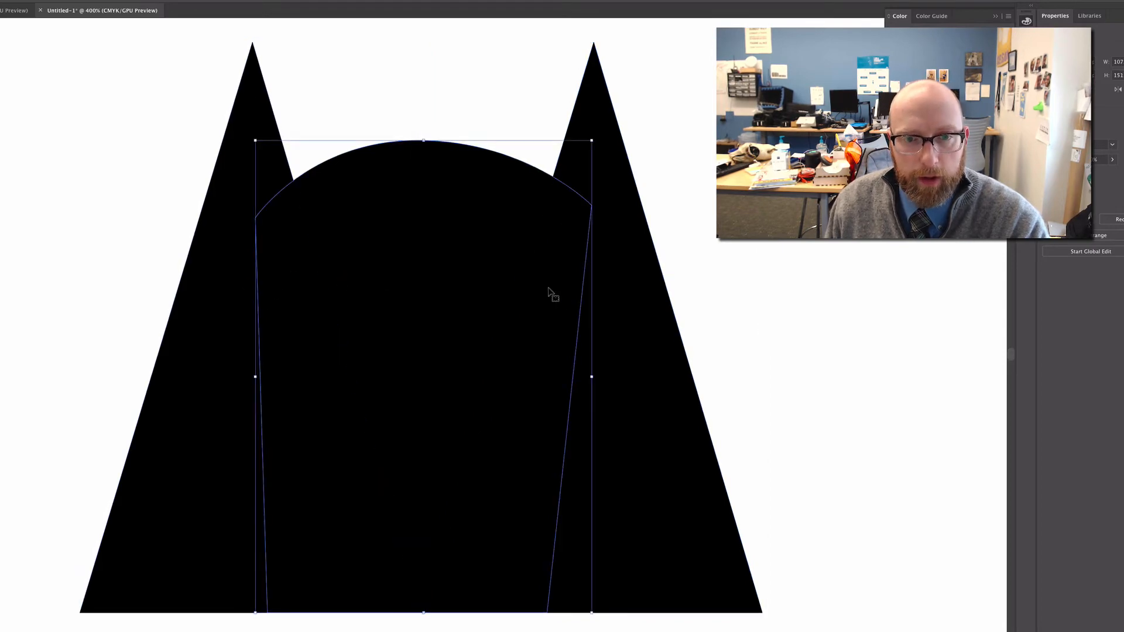
- Select the right triangle, add the head shape and the left triangle to the selection, and deselect everything
{"action": "left_click", "coordinate": [620, 294]}
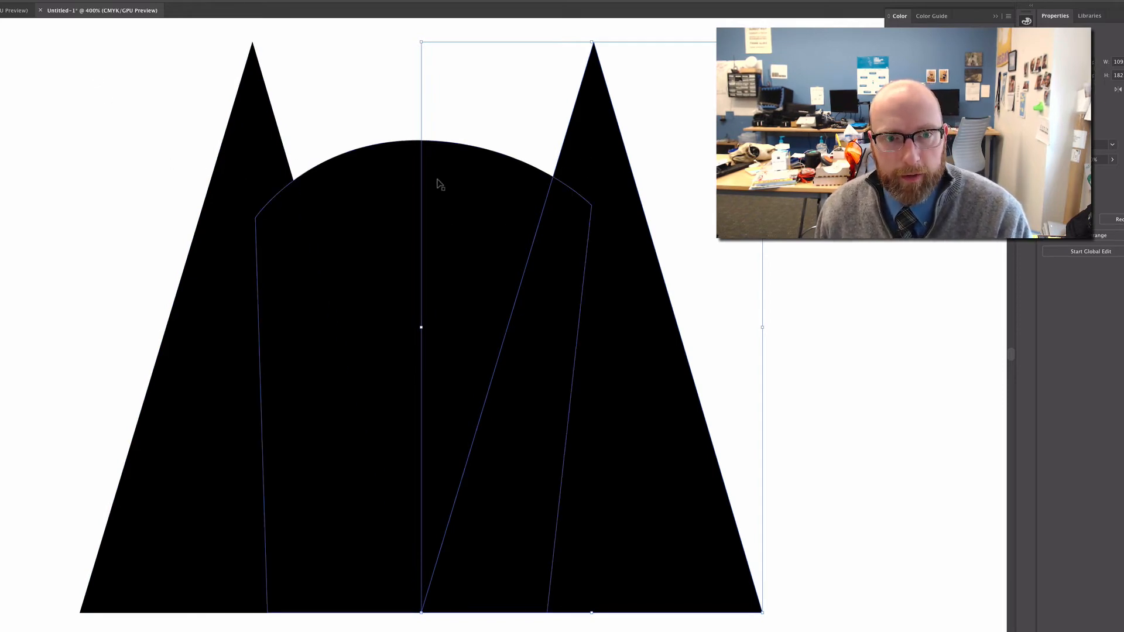
{"action": "key", "text": "shift"}
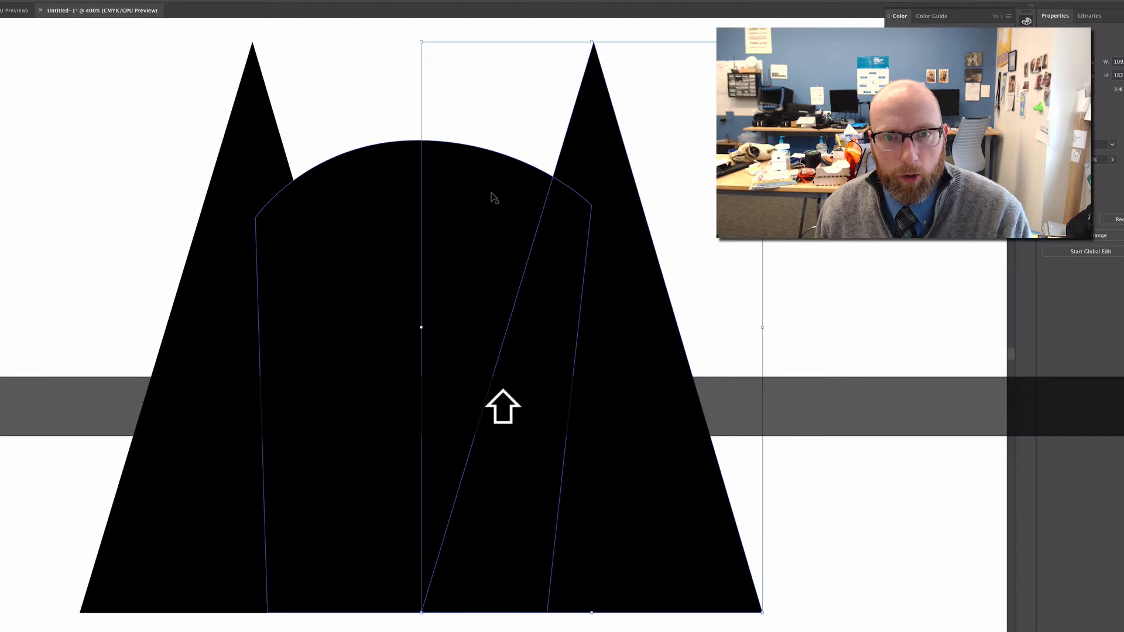
{"action": "left_click", "coordinate": [490, 194], "text": "shift"}
{"action": "left_click", "coordinate": [238, 205], "text": "shift"}
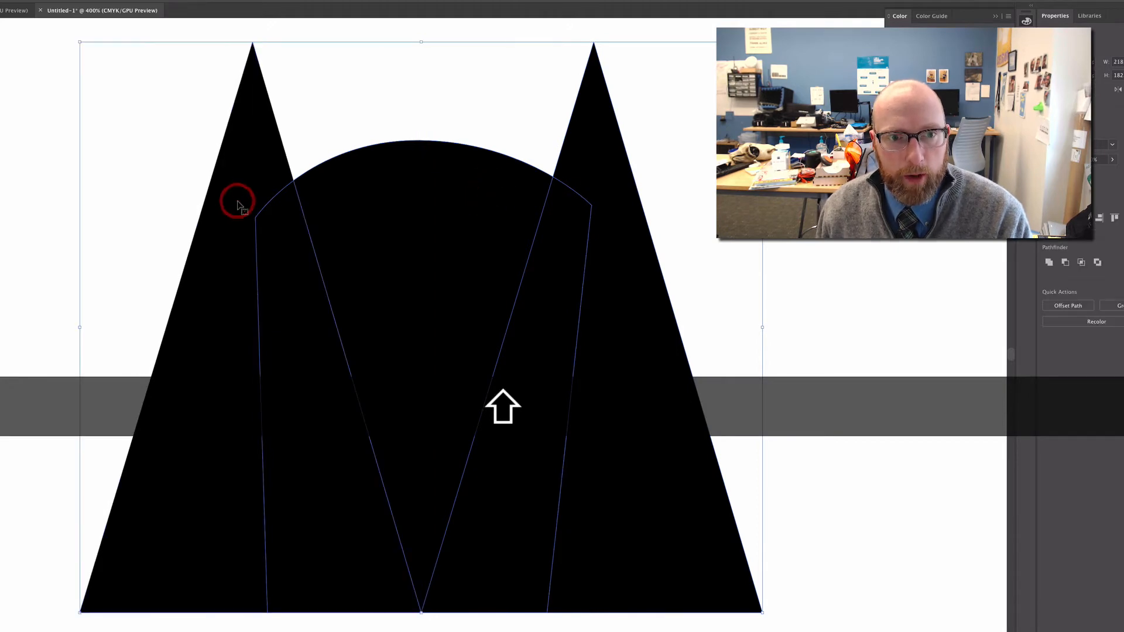
{"action": "left_click", "coordinate": [26, 169]}
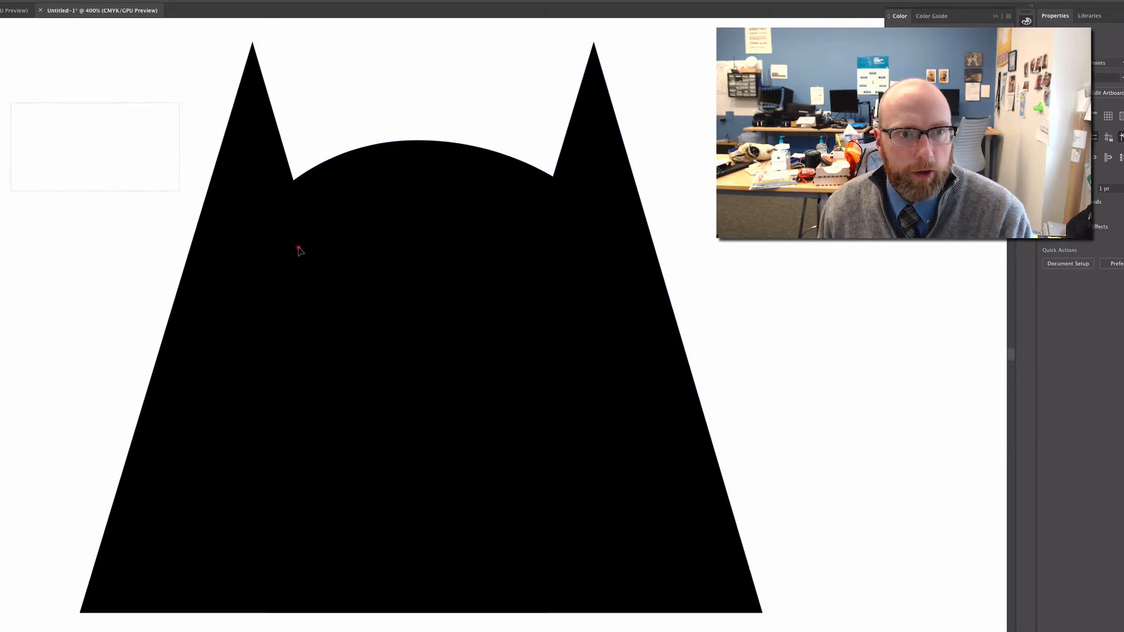
- Select both triangles and the curved head shape, and merge all their overlapping regions into one silhouette with the Shape Builder tool
{"action": "left_click_drag", "start_coordinate": [299, 251], "coordinate": [817, 617]}
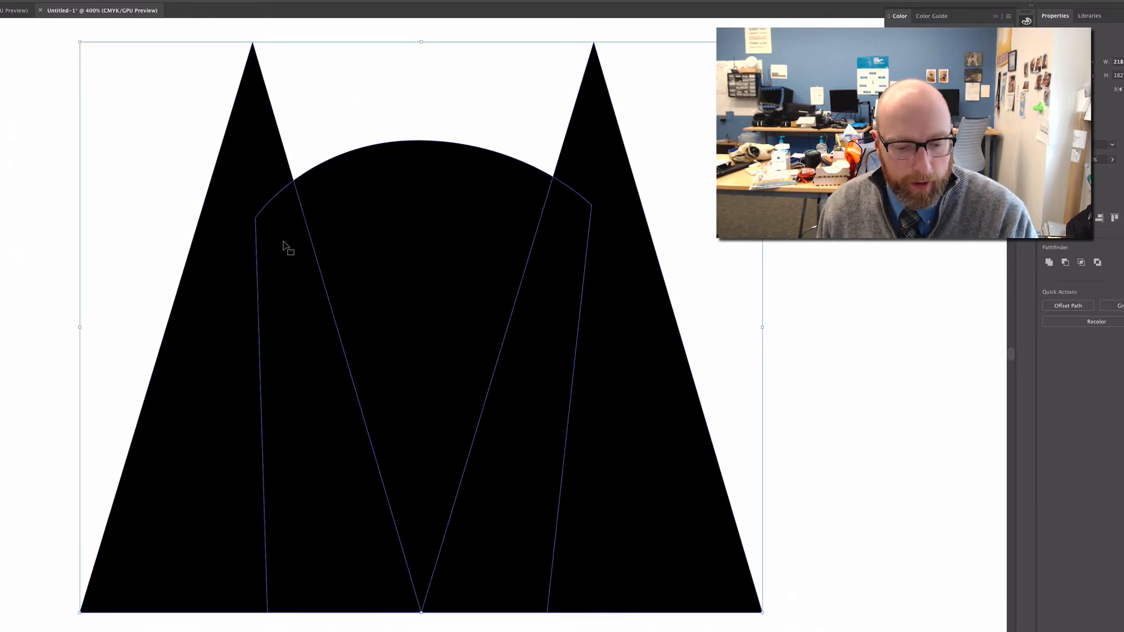
{"action": "key", "text": "super+a"}
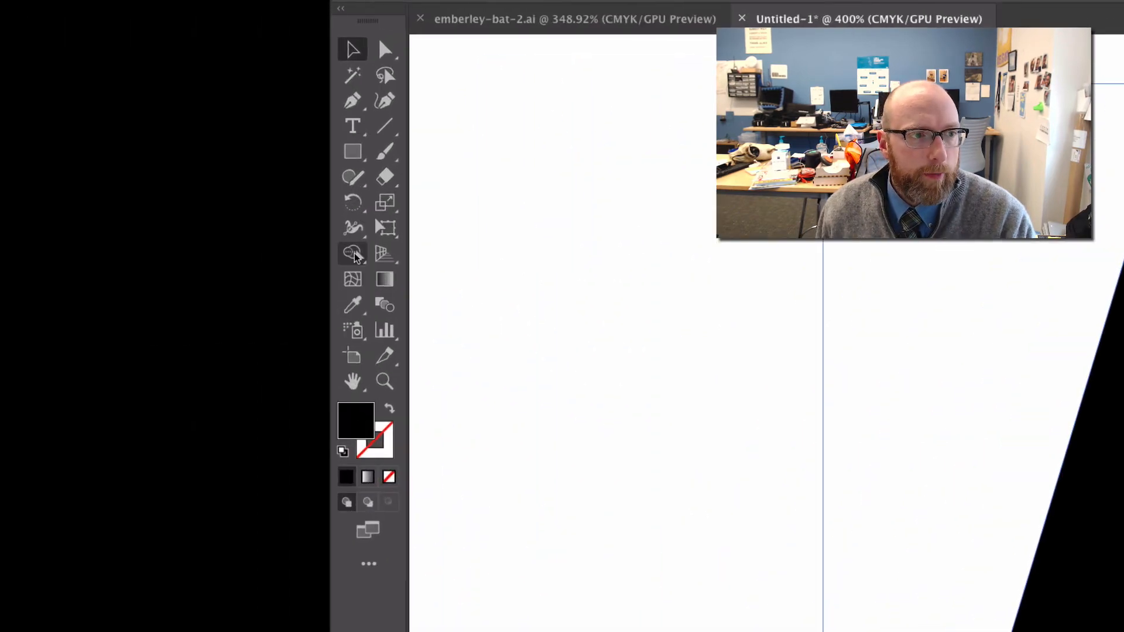
{"action": "left_click", "coordinate": [355, 254]}
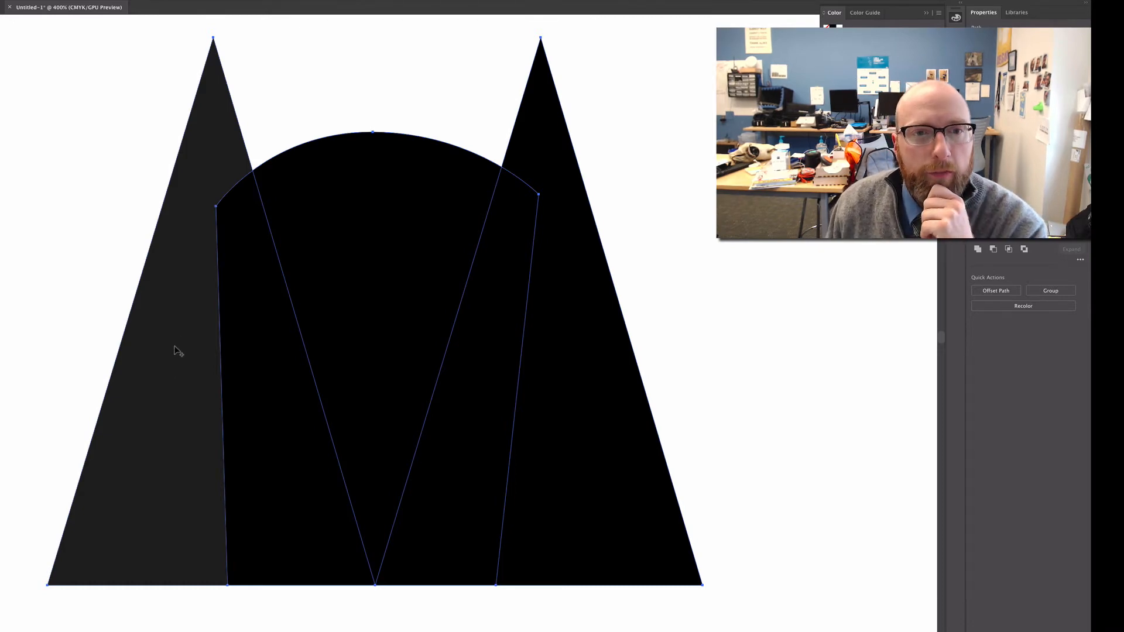
{"action": "left_click_drag", "start_coordinate": [181, 331], "coordinate": [235, 337]}
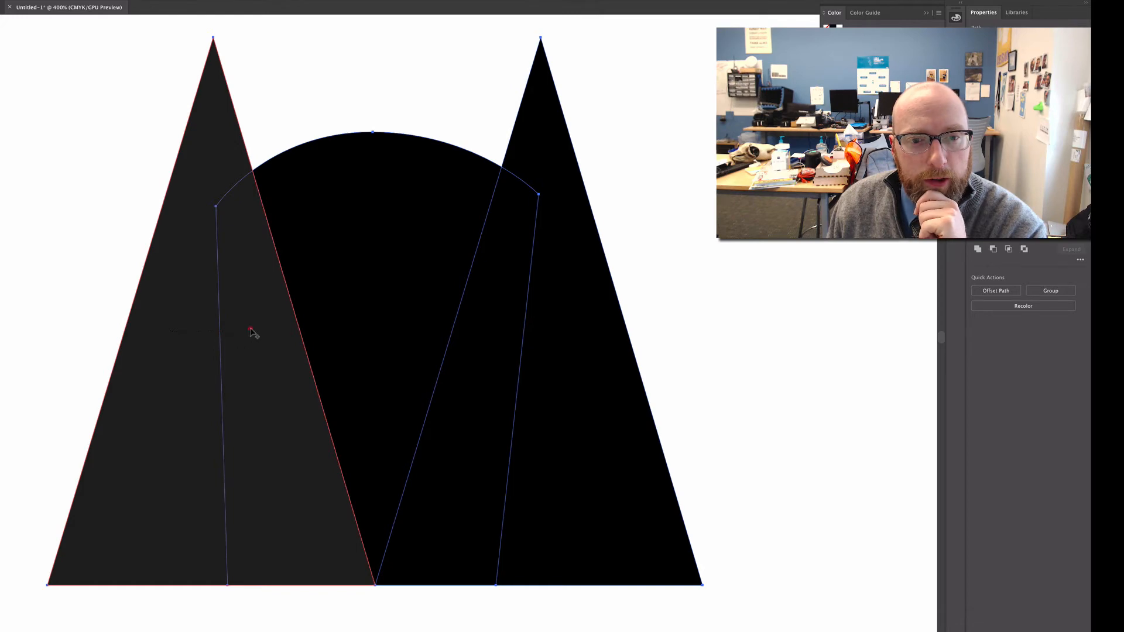
{"action": "left_click_drag", "start_coordinate": [295, 316], "coordinate": [316, 314]}
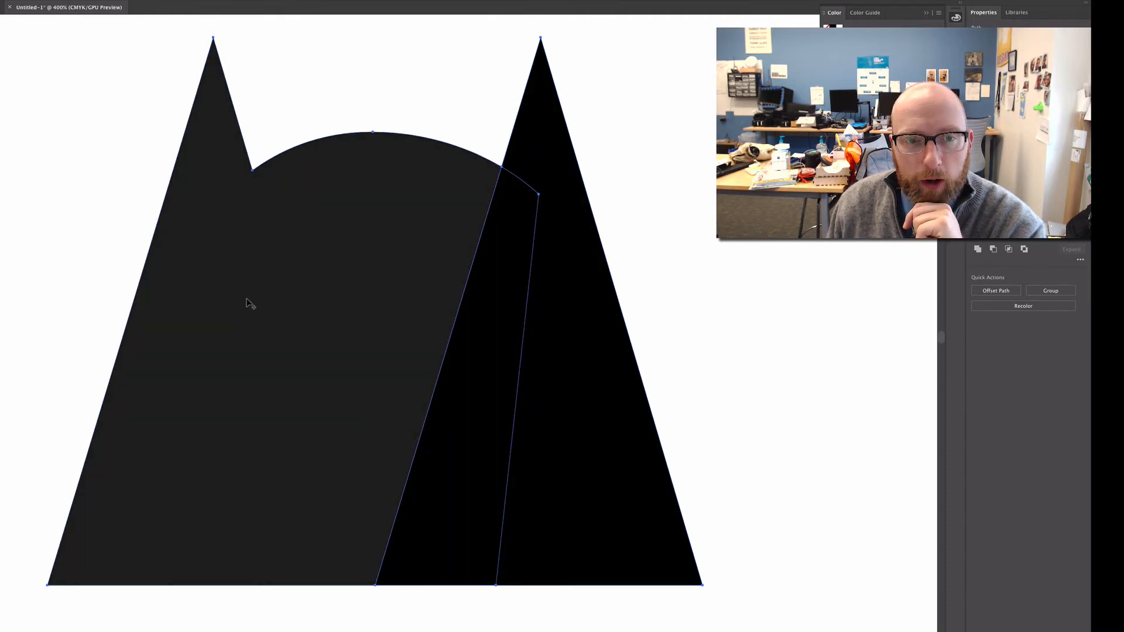
{"action": "mouse_move", "coordinate": [352, 313]}
{"action": "left_mouse_down"}
{"action": "mouse_move", "coordinate": [436, 330]}
{"action": "mouse_move", "coordinate": [474, 352]}
{"action": "mouse_move", "coordinate": [563, 339]}
{"action": "left_mouse_up"}
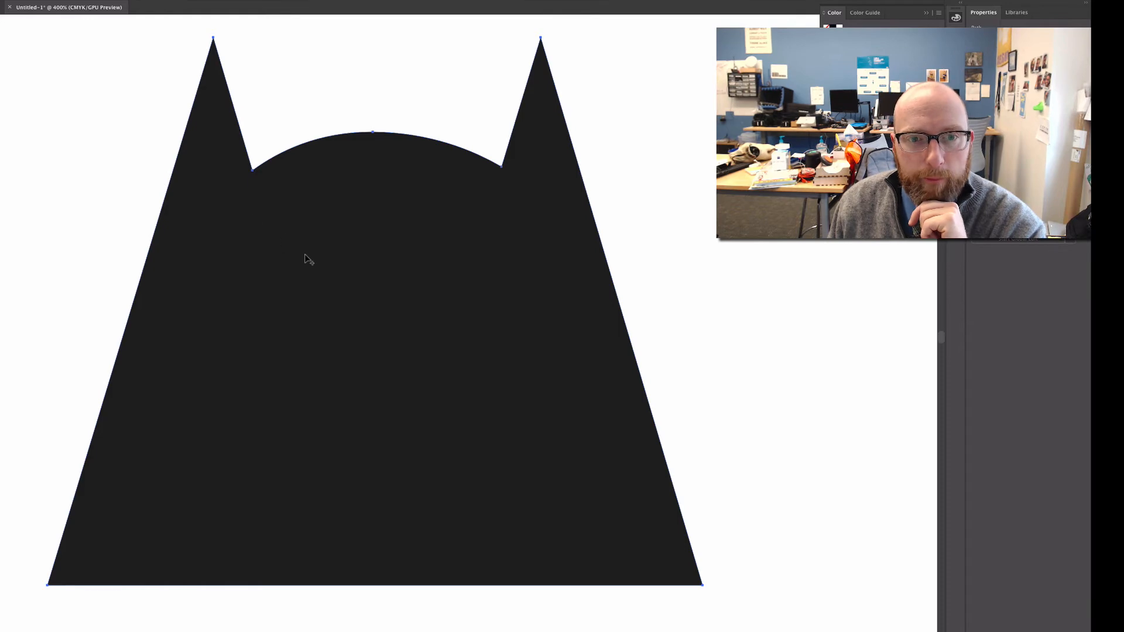
{"action": "key", "text": "v"}
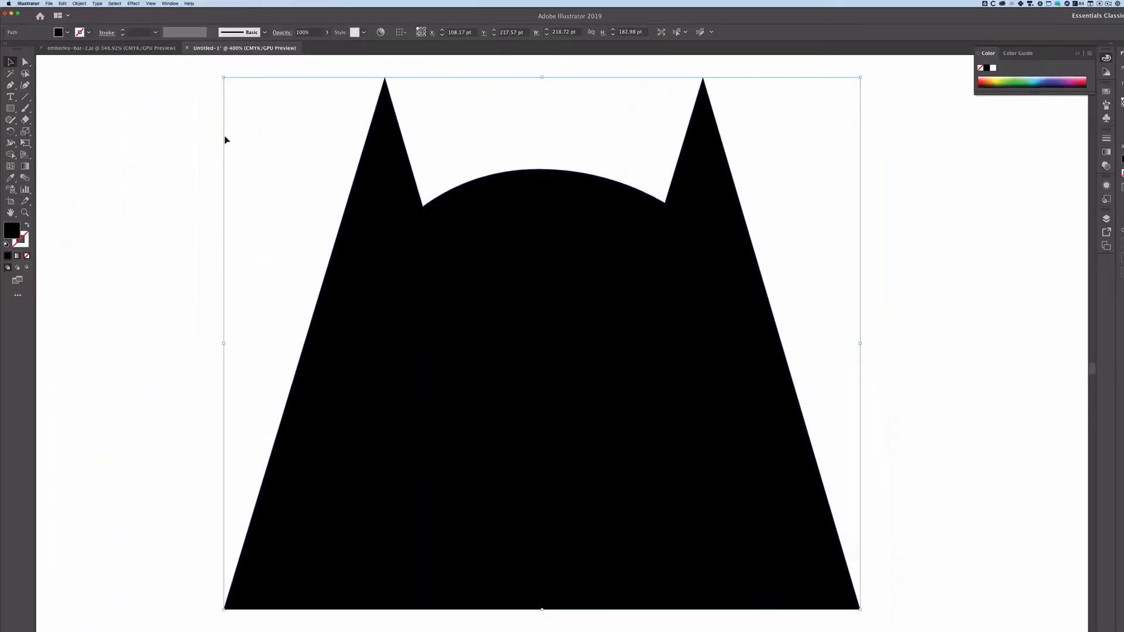
- Draw a closed two-pointed ear shape with the Pen tool over the curved head top, between the two large triangular peaks
{"action": "key", "text": "p"}
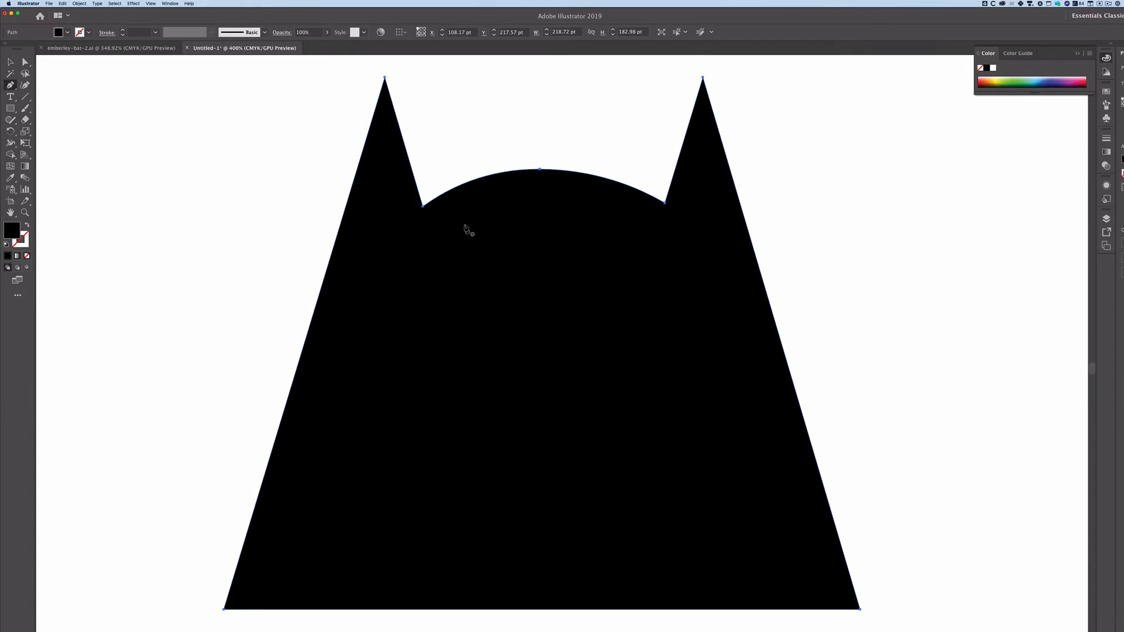
{"action": "left_click_drag", "start_coordinate": [454, 223], "coordinate": [400, 139]}
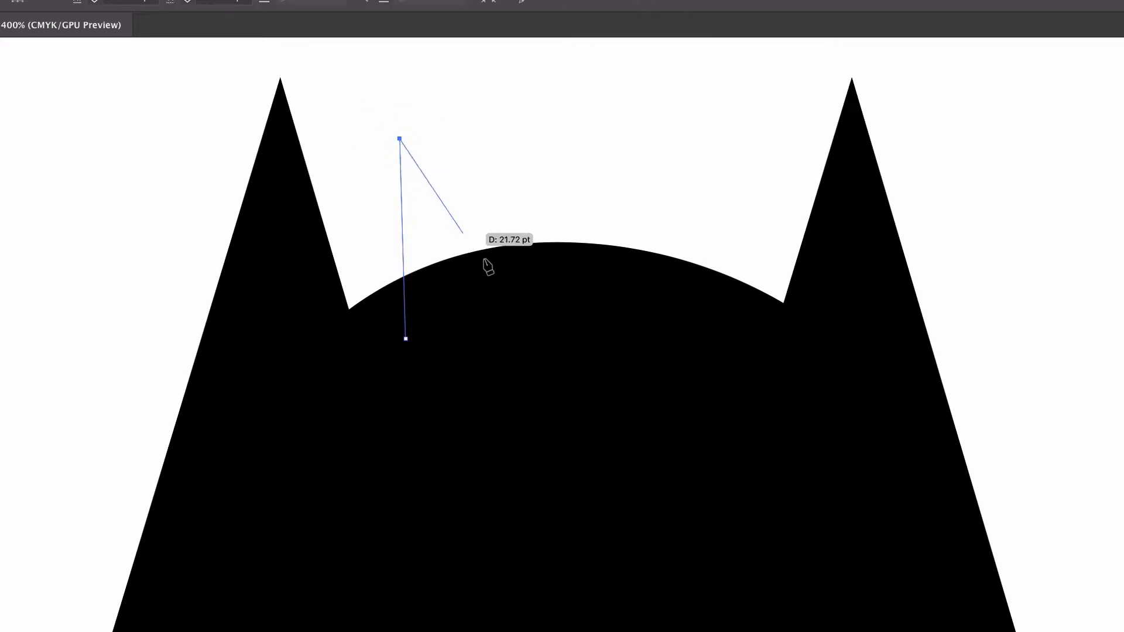
{"action": "left_click", "coordinate": [507, 300]}
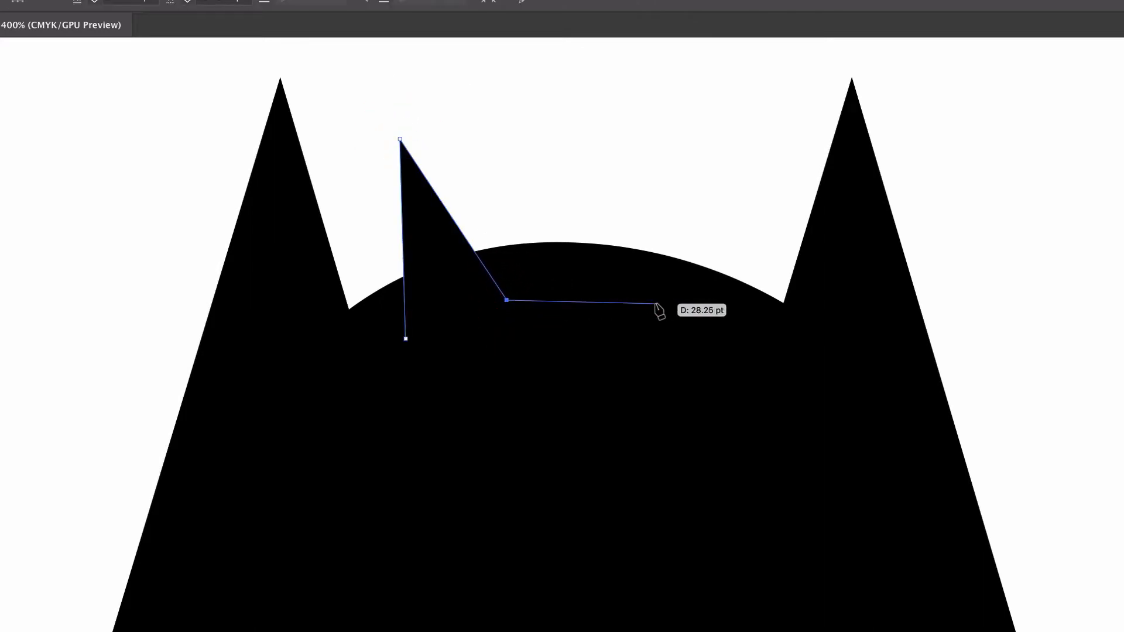
{"action": "left_click", "coordinate": [637, 299], "text": "super"}
{"action": "left_click", "coordinate": [638, 299]}
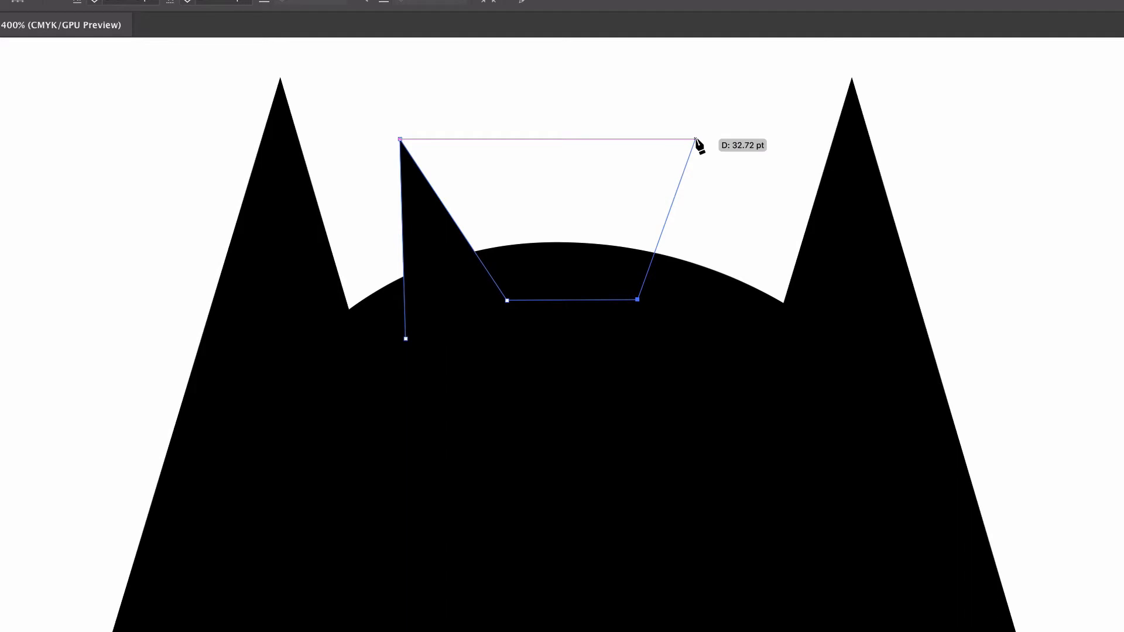
{"action": "left_click", "coordinate": [696, 139]}
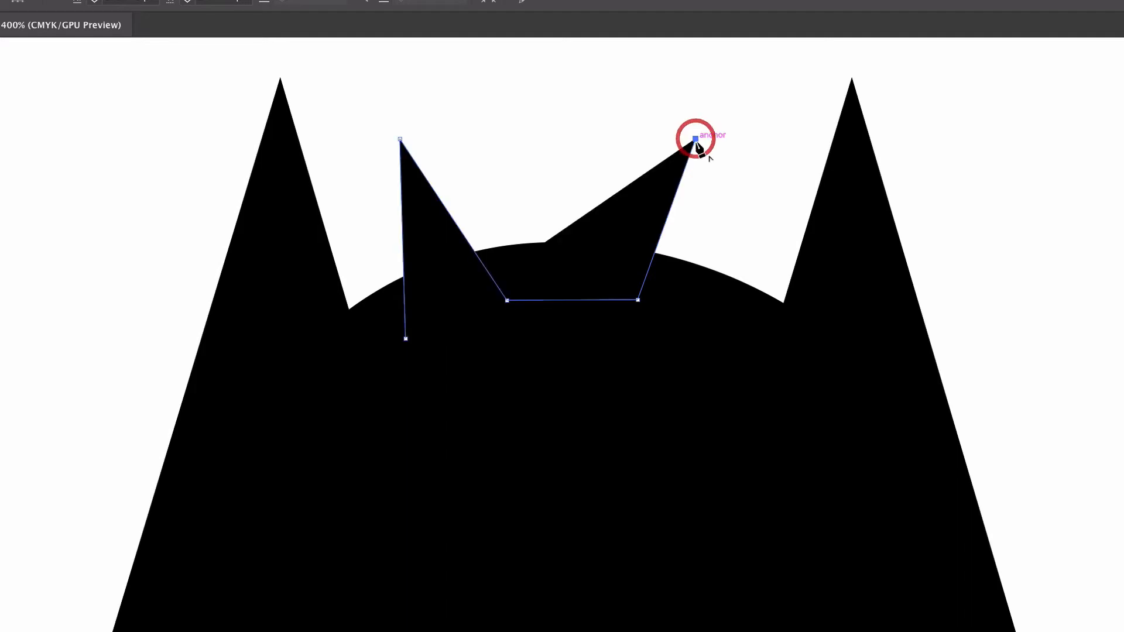
{"action": "left_click", "coordinate": [696, 338]}
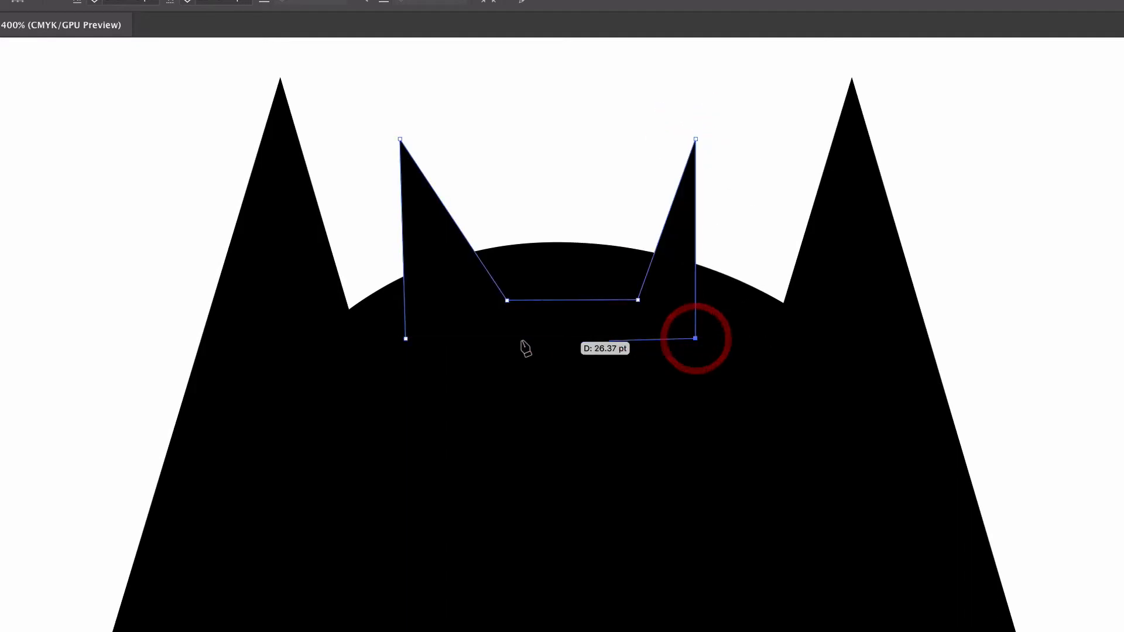
{"action": "left_click", "coordinate": [405, 339]}
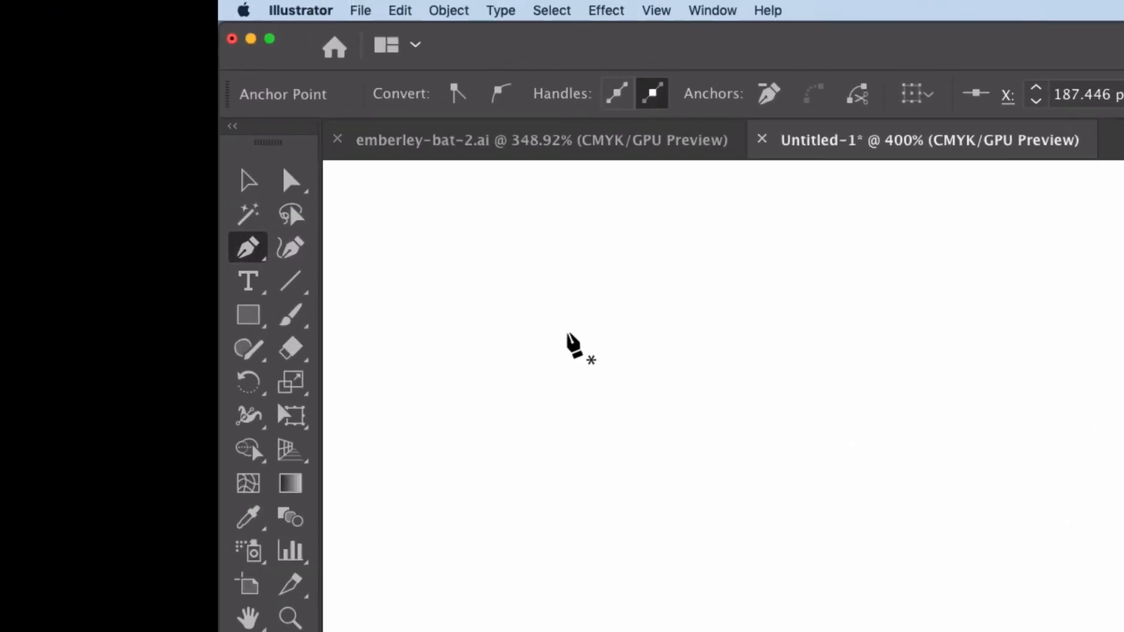
- Move the right small ear's base and tip anchor points outward about 8.5 pt, keeping both ear tips level
{"action": "left_click", "coordinate": [288, 184]}
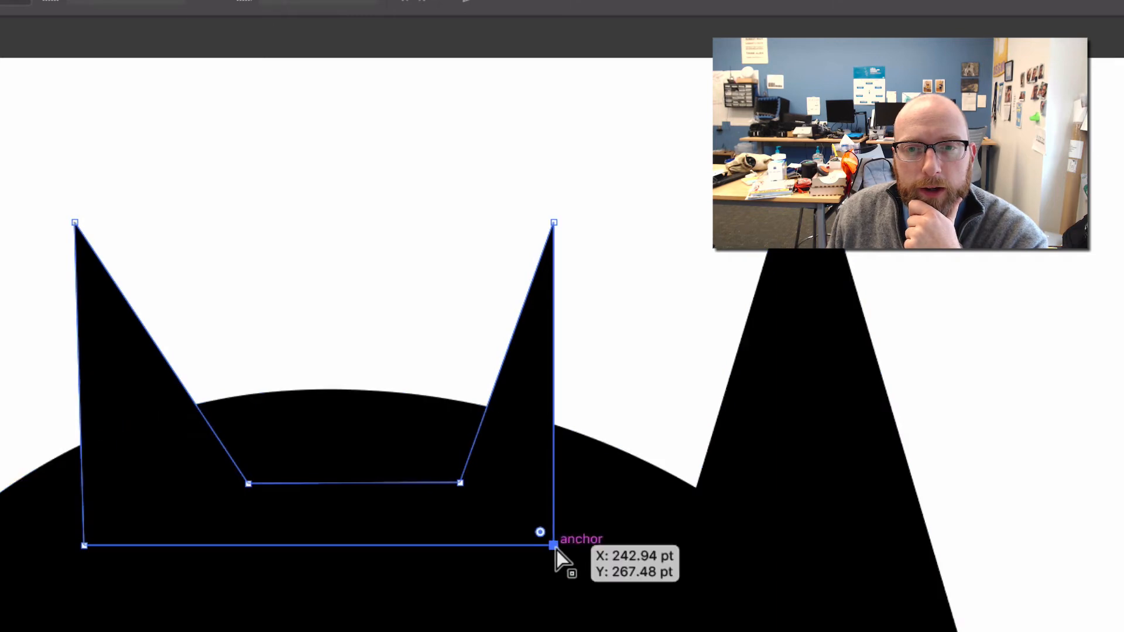
{"action": "left_click_drag", "start_coordinate": [555, 547], "coordinate": [625, 547]}
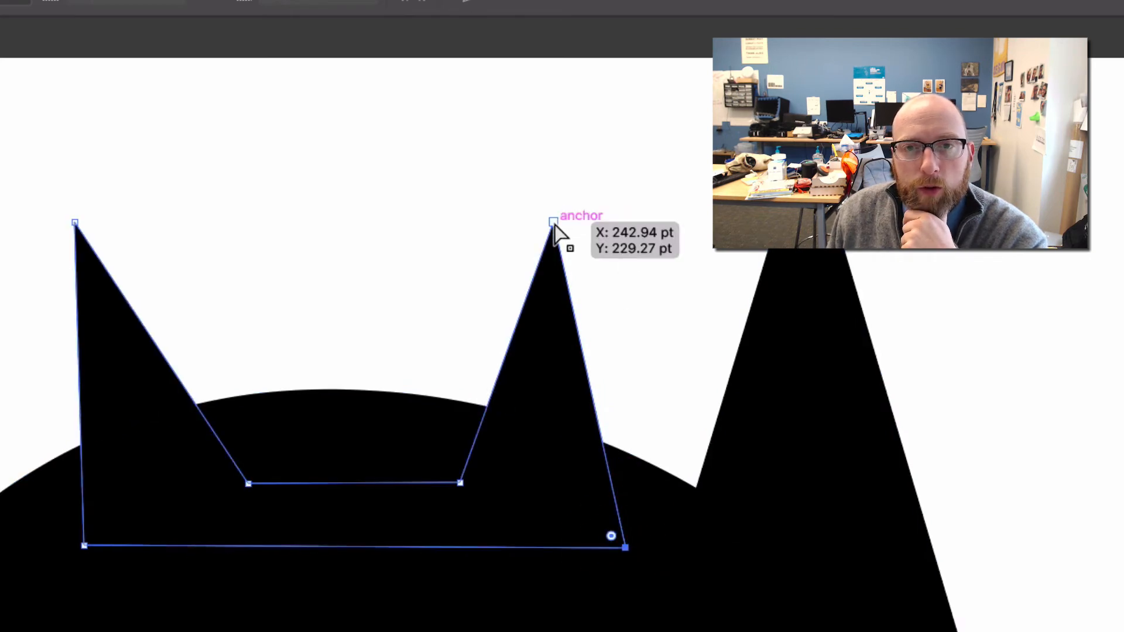
{"action": "left_click_drag", "start_coordinate": [555, 224], "coordinate": [626, 221]}
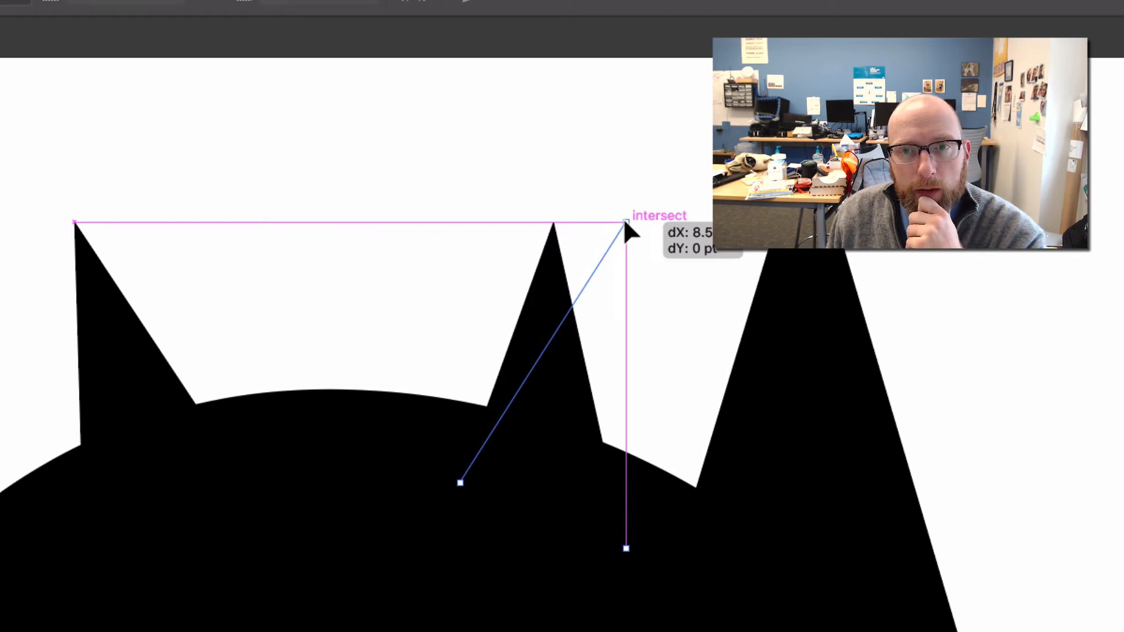
{"action": "left_click_drag", "start_coordinate": [624, 222], "coordinate": [624, 222]}
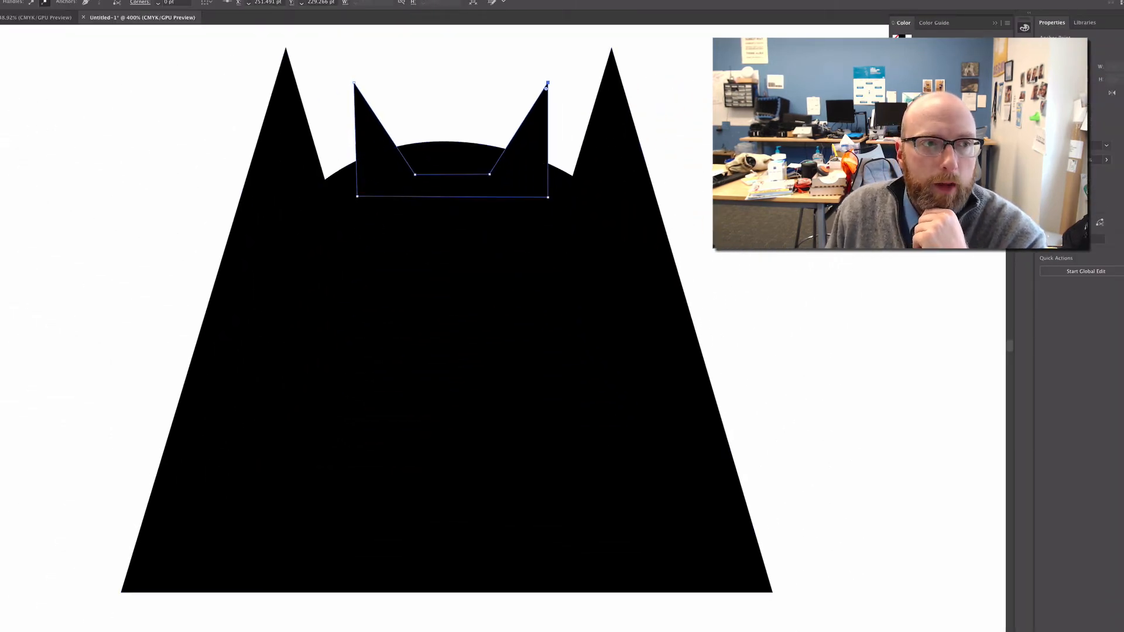
- Select the small ear shape together with the large silhouette and merge them into one shape with the Shape Builder tool
{"action": "key", "text": "v"}
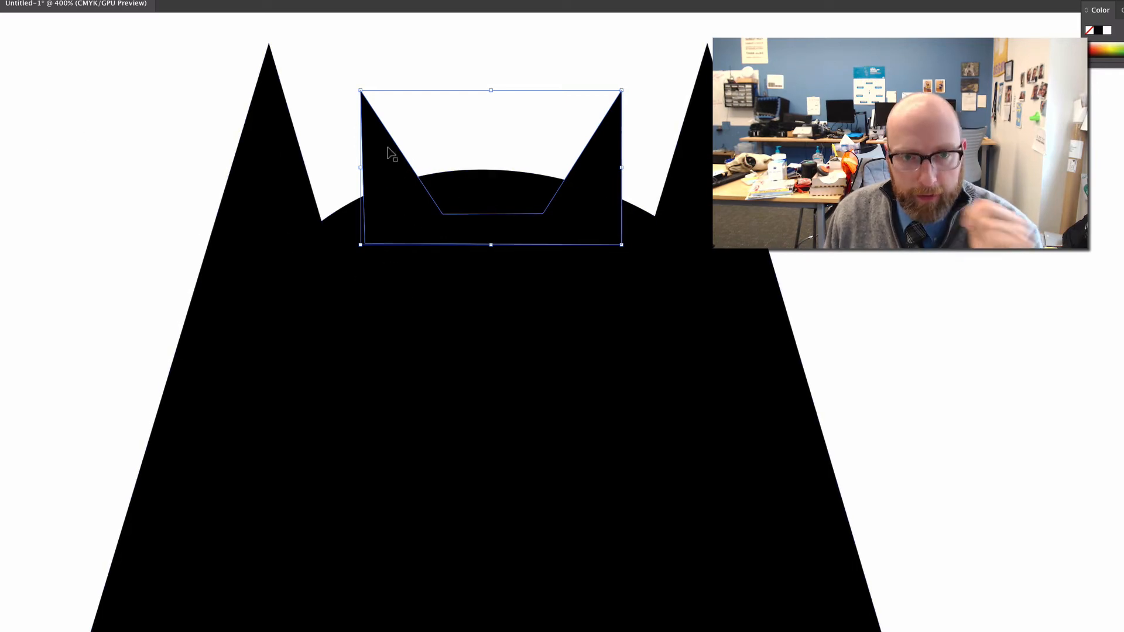
{"action": "left_click", "coordinate": [266, 259], "text": "shift"}
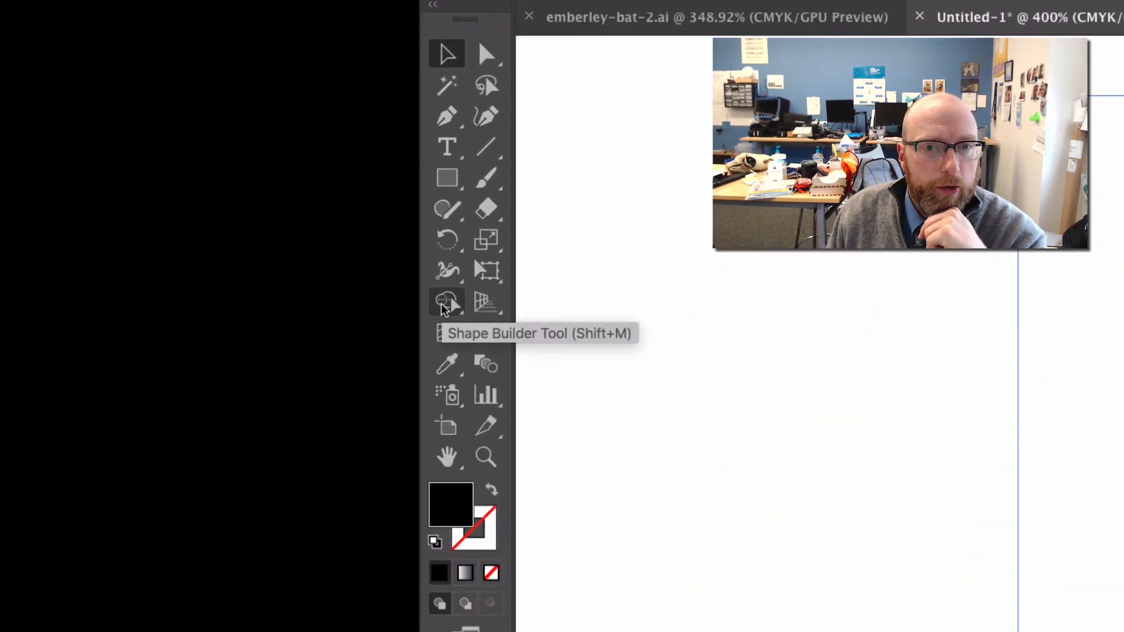
{"action": "left_click", "coordinate": [444, 305]}
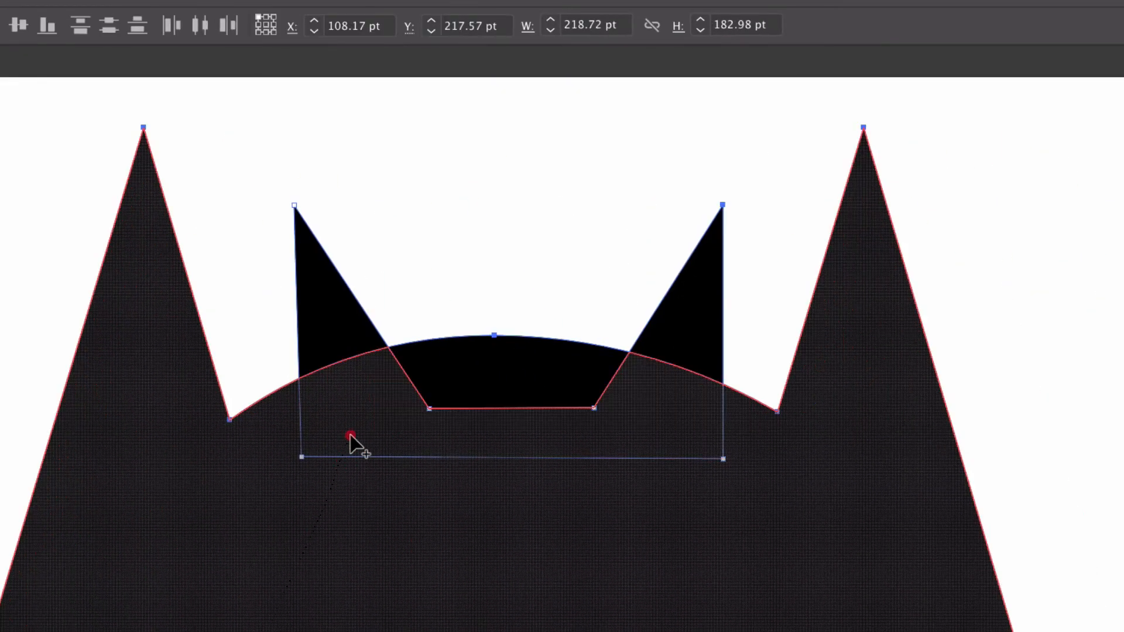
{"action": "mouse_move", "coordinate": [350, 436]}
{"action": "left_mouse_down"}
{"action": "mouse_move", "coordinate": [337, 331]}
{"action": "mouse_move", "coordinate": [359, 352]}
{"action": "mouse_move", "coordinate": [498, 364]}
{"action": "mouse_move", "coordinate": [590, 395]}
{"action": "mouse_move", "coordinate": [632, 380]}
{"action": "mouse_move", "coordinate": [685, 323]}
{"action": "mouse_move", "coordinate": [669, 396]}
{"action": "mouse_move", "coordinate": [668, 576]}
{"action": "left_mouse_up"}
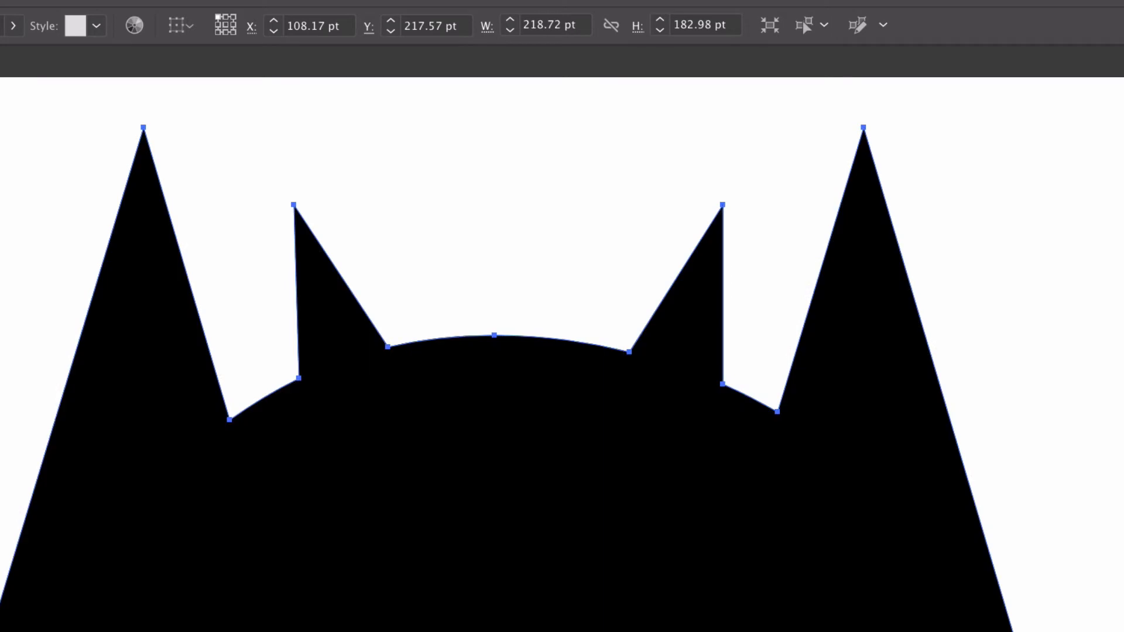
{"action": "key", "text": "v"}
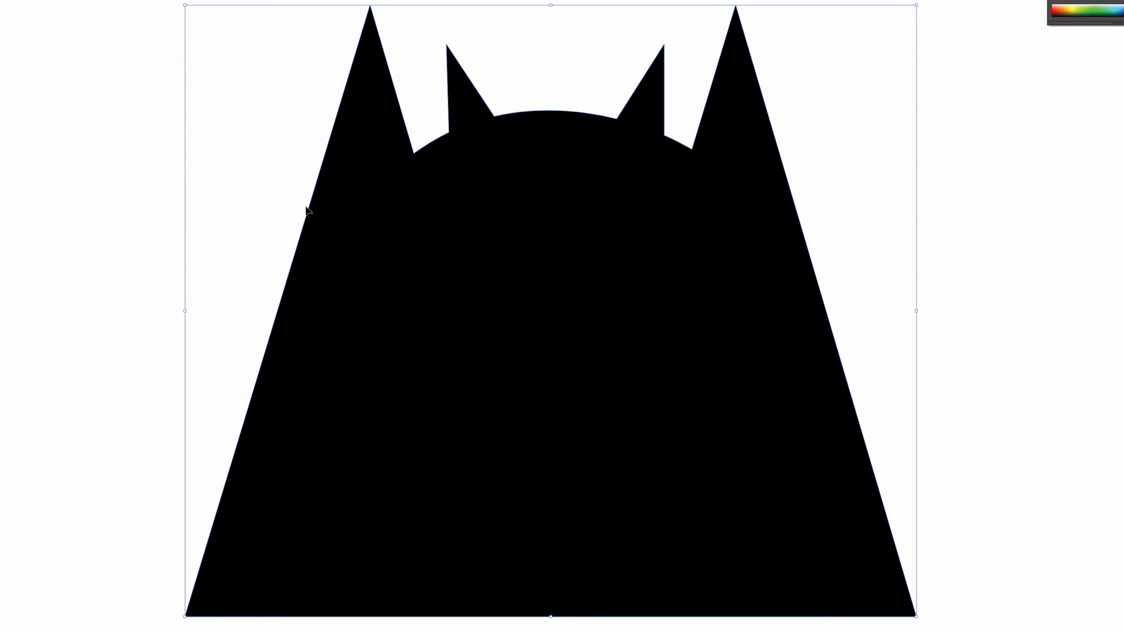
- Draw a closed arched band with the Pen tool inside the silhouette, with curved upper and lower edges and straight slanted sides
{"action": "key", "text": "p"}
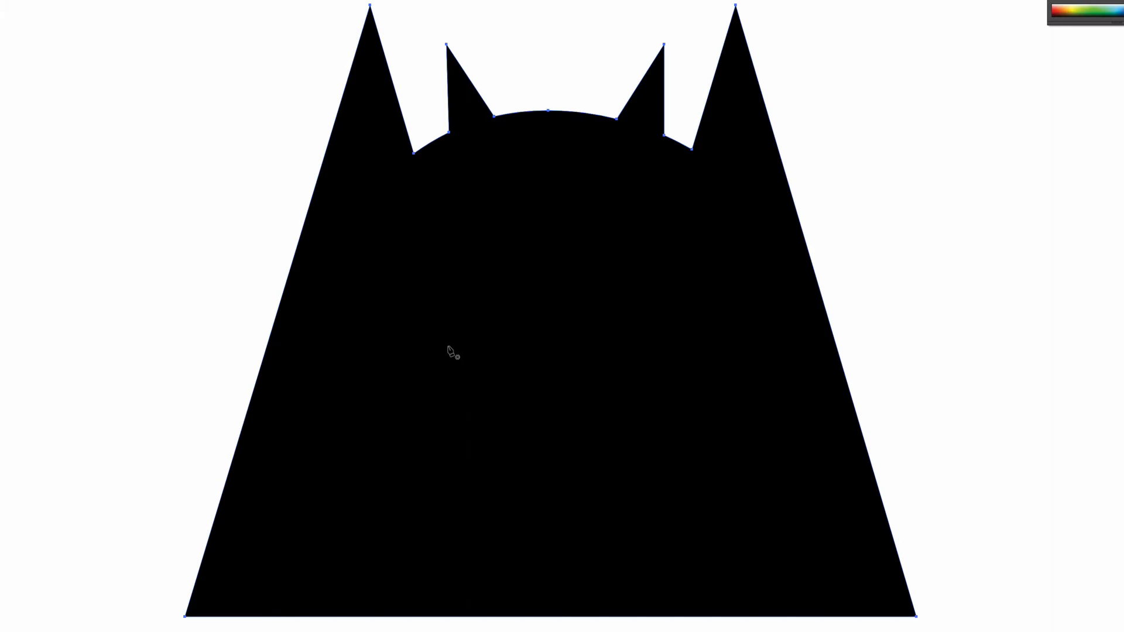
{"action": "left_click", "coordinate": [452, 318]}
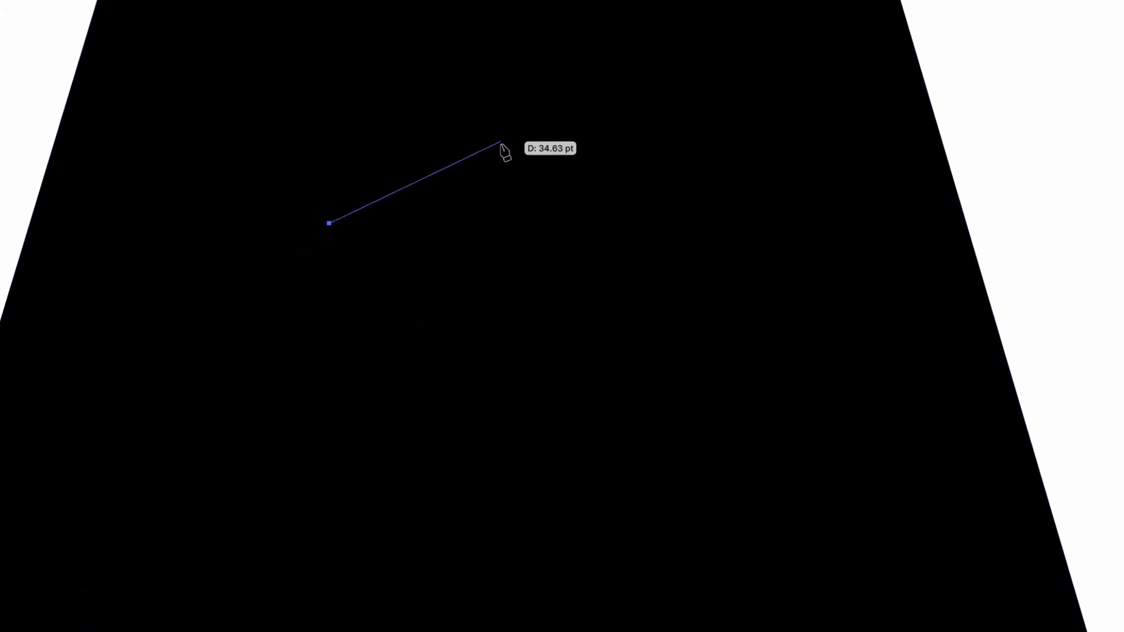
{"action": "left_click_drag", "start_coordinate": [500, 144], "coordinate": [628, 152]}
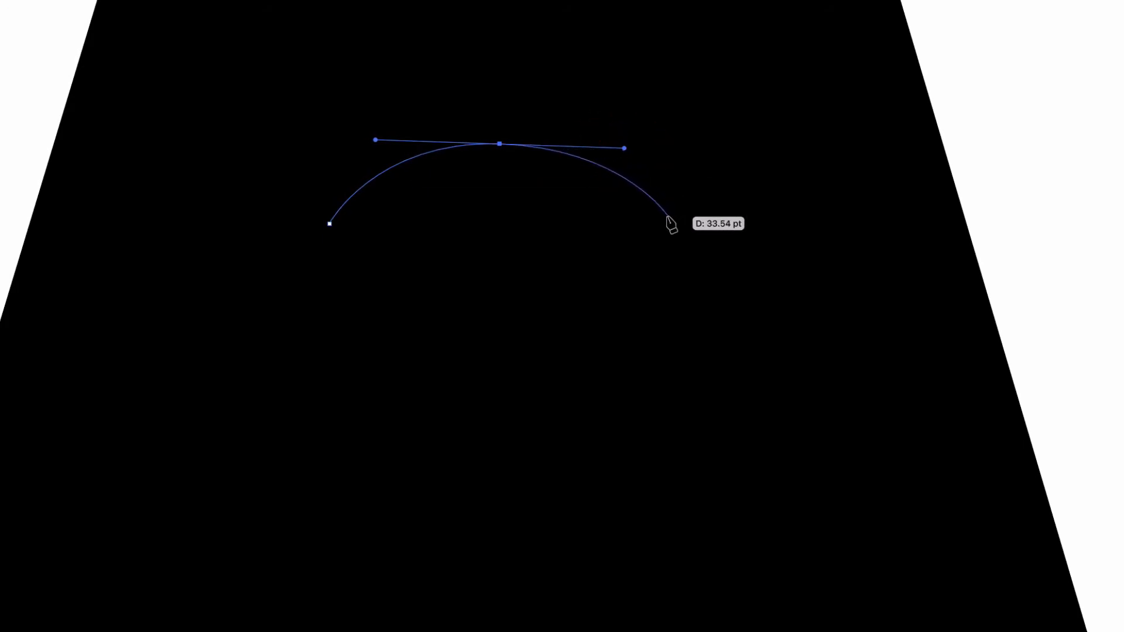
{"action": "left_click_drag", "start_coordinate": [666, 216], "coordinate": [656, 300]}
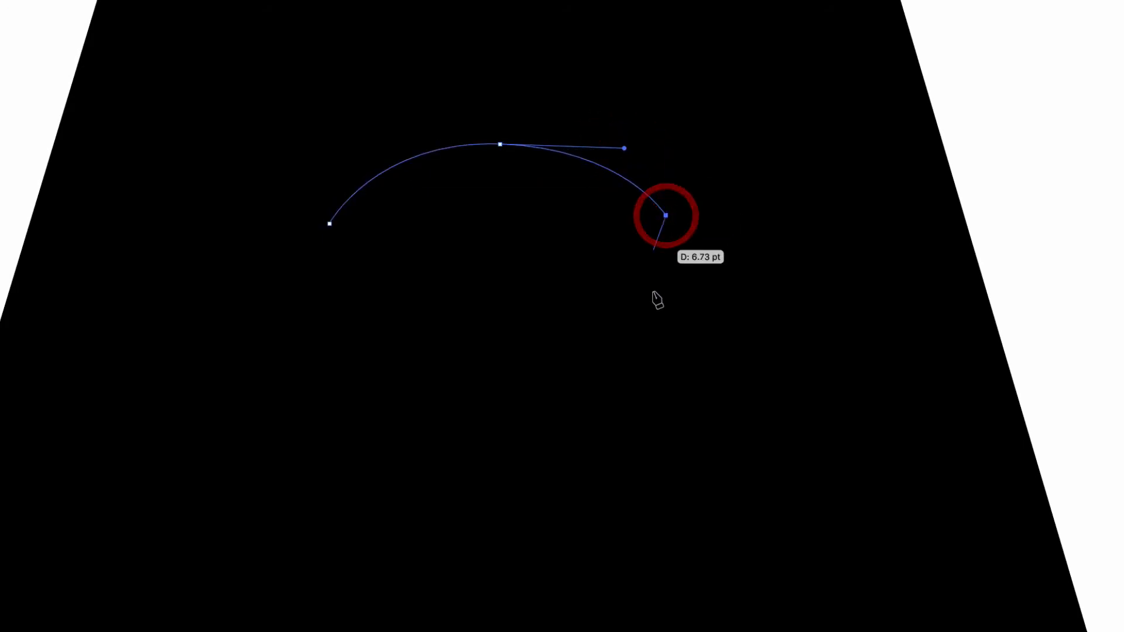
{"action": "left_click", "coordinate": [619, 355]}
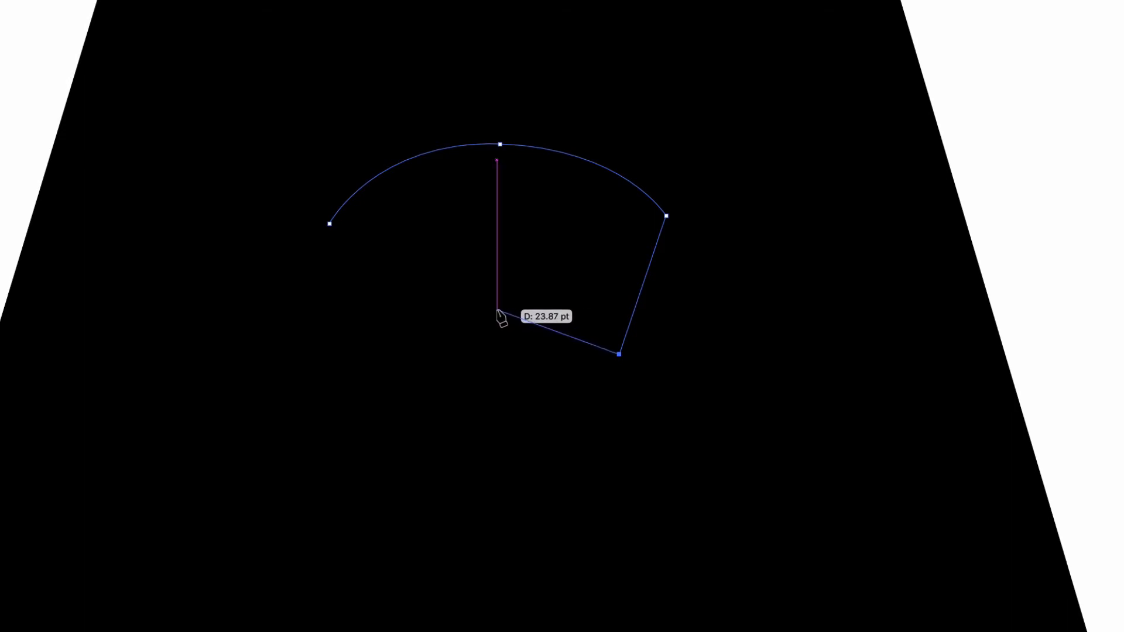
{"action": "left_click_drag", "start_coordinate": [497, 309], "coordinate": [406, 309]}
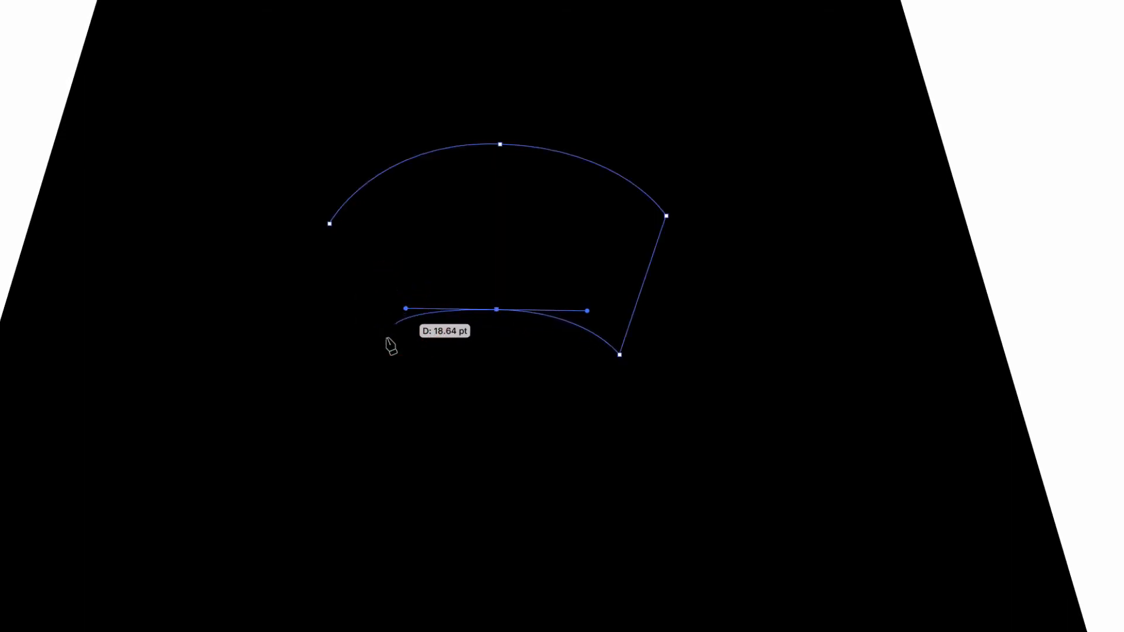
{"action": "left_click", "coordinate": [363, 364]}
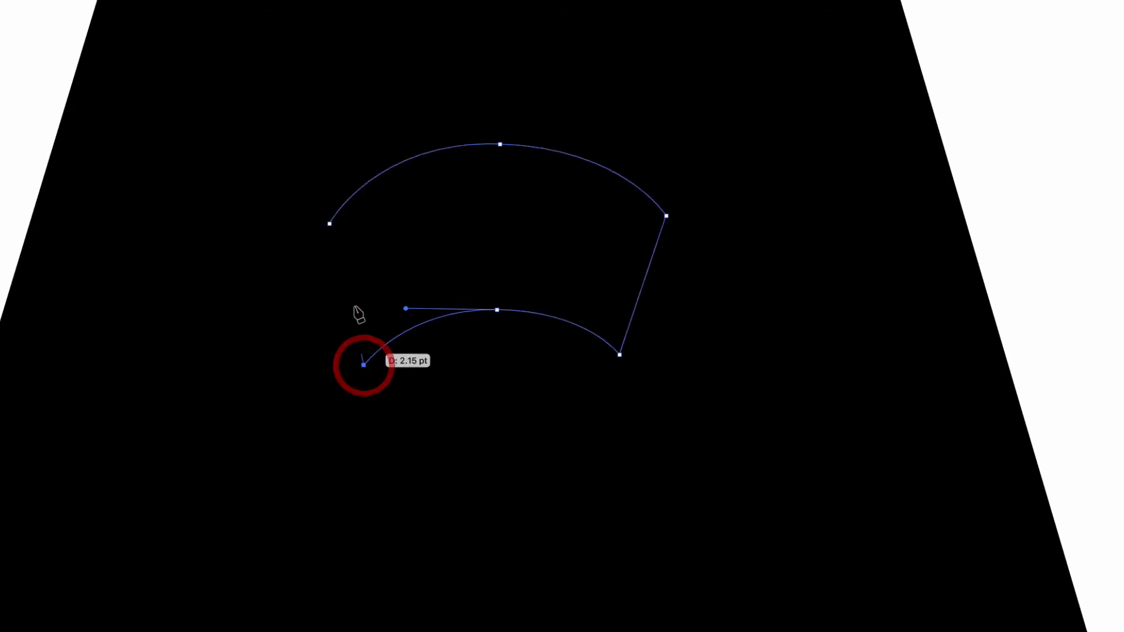
{"action": "left_click", "coordinate": [329, 223]}
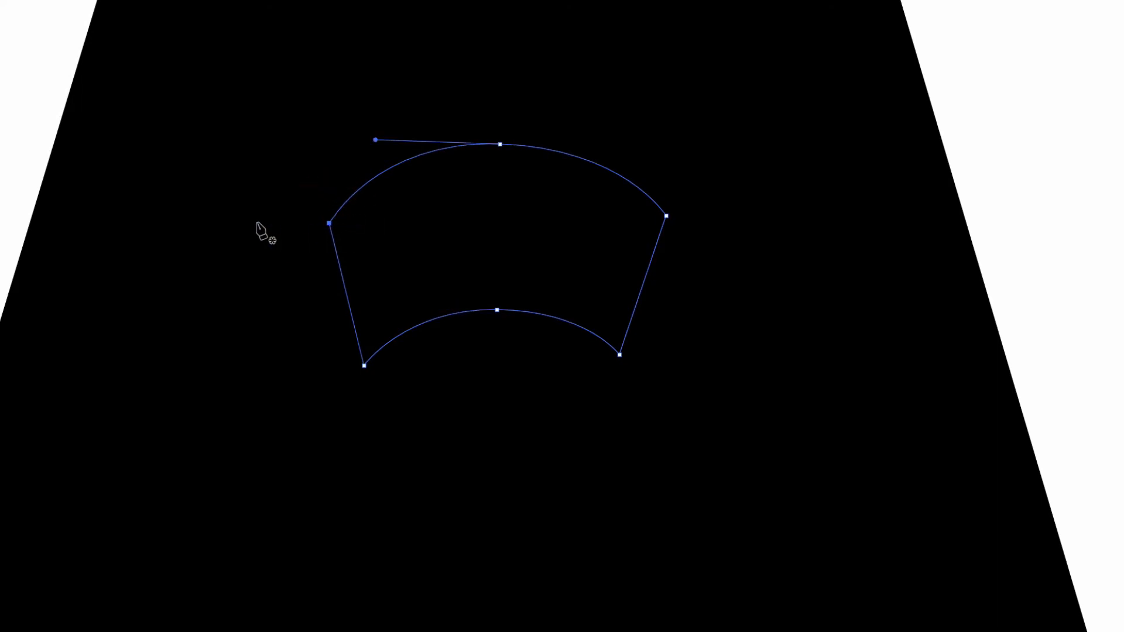
- Fill the arched band with a bright red-orange at a hue of 12° and deselect it
{"action": "key", "text": "v"}
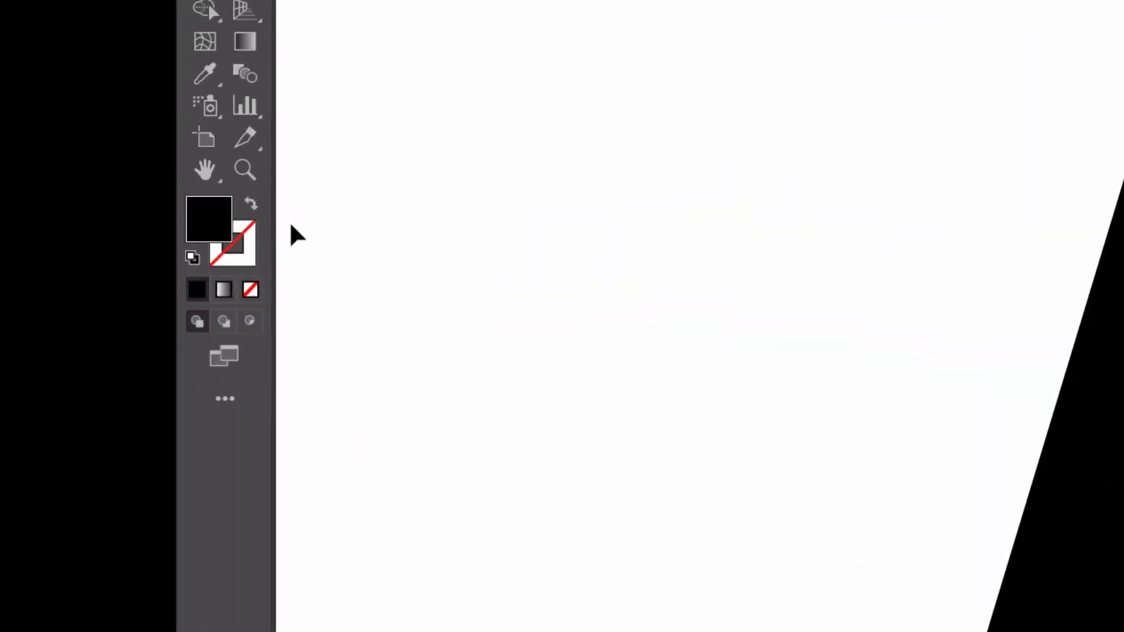
{"action": "double_click", "coordinate": [206, 220]}
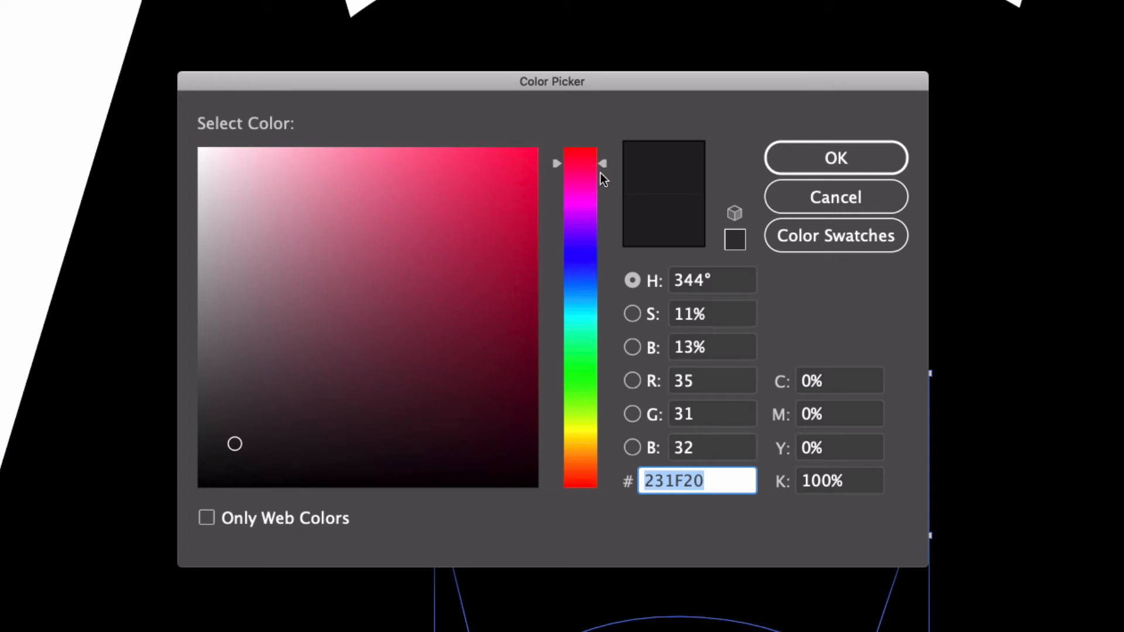
{"action": "left_click_drag", "start_coordinate": [603, 178], "coordinate": [602, 395]}
{"action": "mouse_move", "coordinate": [340, 287]}
{"action": "left_mouse_down"}
{"action": "mouse_move", "coordinate": [459, 223]}
{"action": "mouse_move", "coordinate": [453, 273]}
{"action": "mouse_move", "coordinate": [462, 256]}
{"action": "left_mouse_up"}
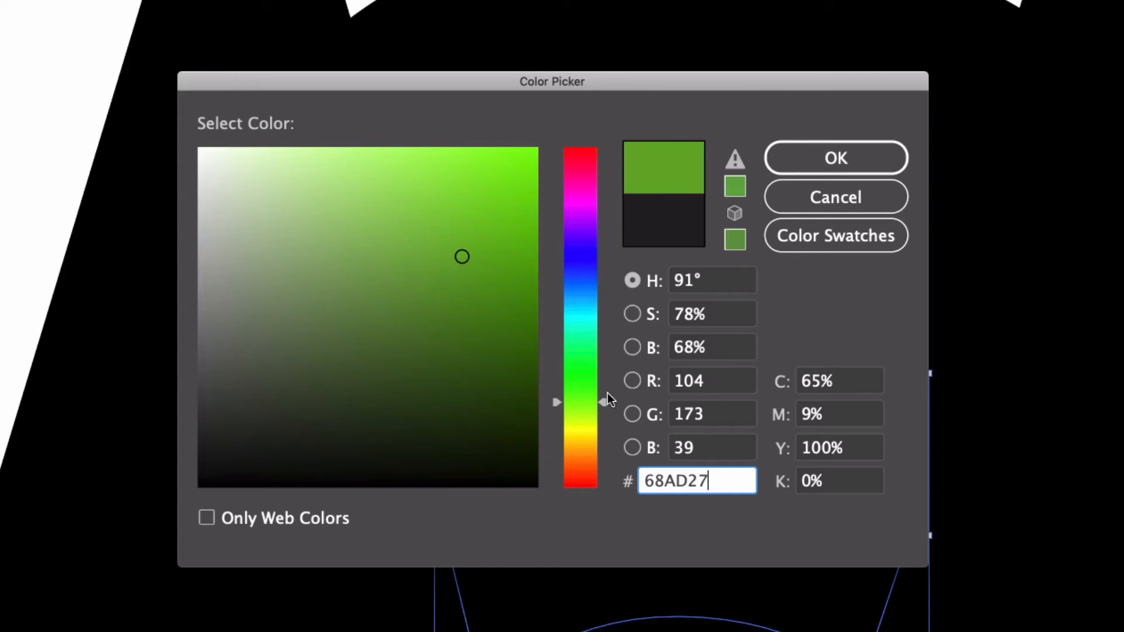
{"action": "left_click", "coordinate": [611, 435]}
{"action": "left_click_drag", "start_coordinate": [606, 402], "coordinate": [603, 468]}
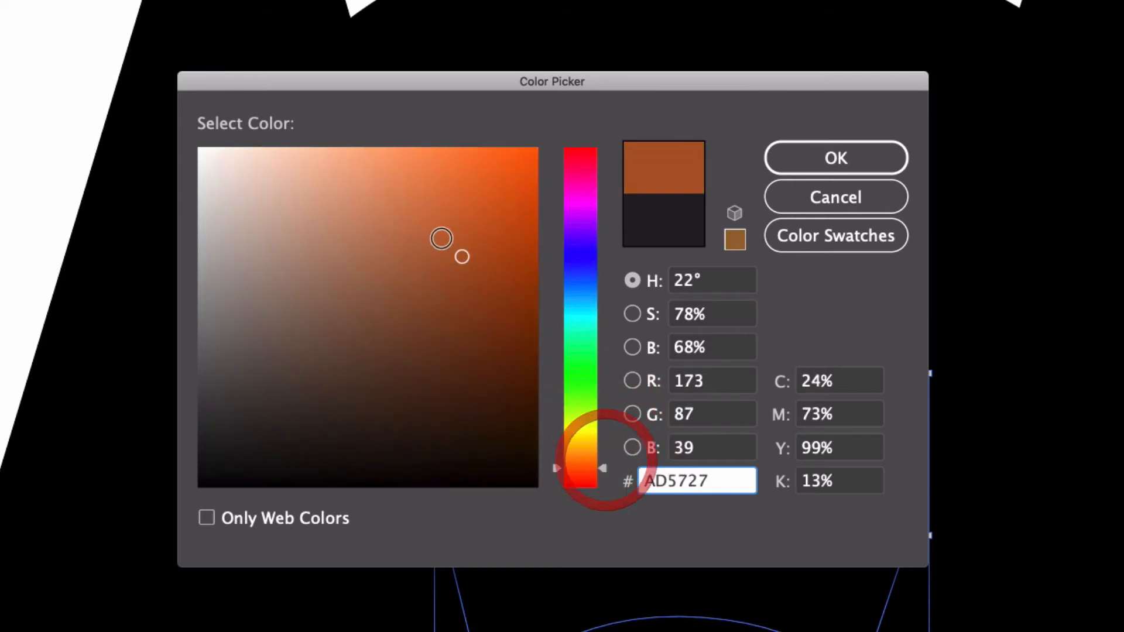
{"action": "mouse_move", "coordinate": [441, 239]}
{"action": "left_mouse_down"}
{"action": "mouse_move", "coordinate": [494, 222]}
{"action": "mouse_move", "coordinate": [470, 213]}
{"action": "left_mouse_up"}
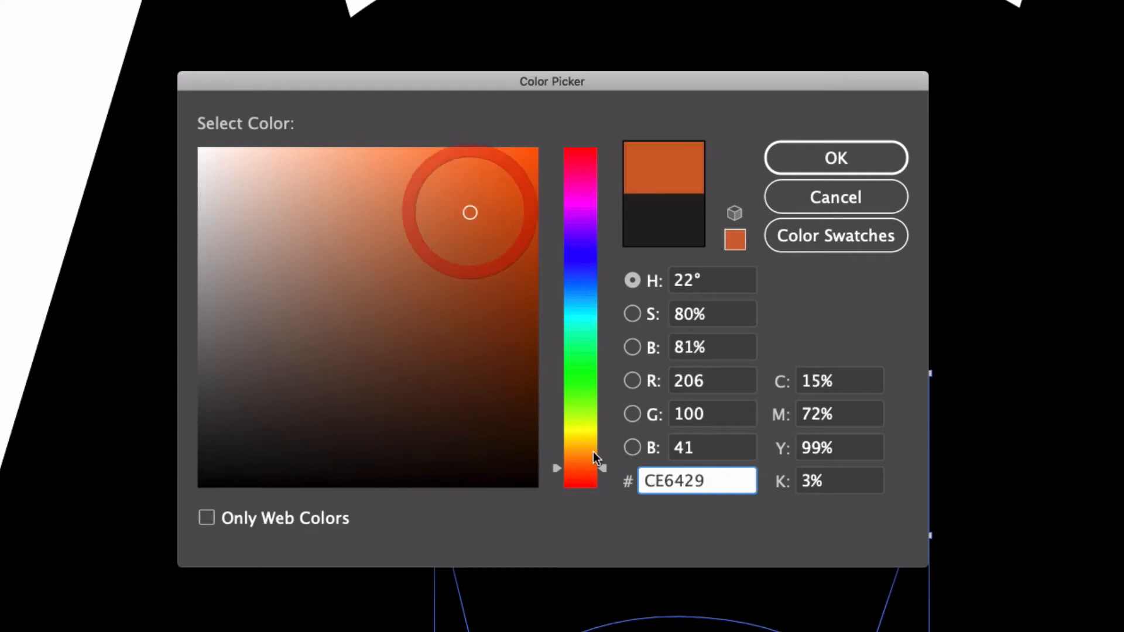
{"action": "left_click_drag", "start_coordinate": [594, 458], "coordinate": [606, 476]}
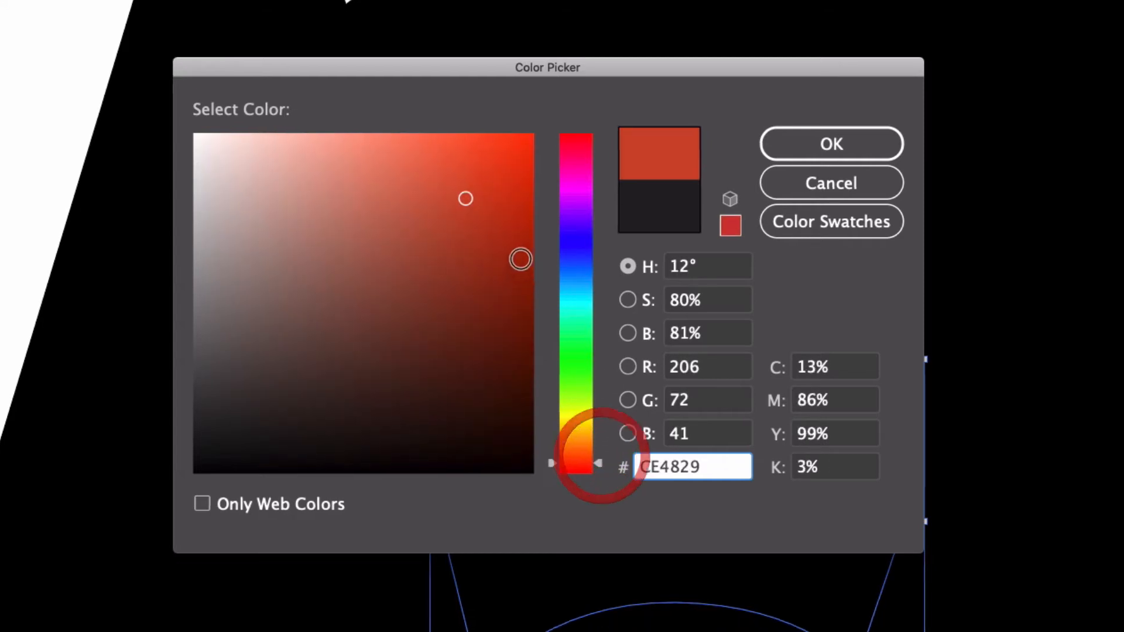
{"action": "mouse_move", "coordinate": [520, 259]}
{"action": "left_mouse_down"}
{"action": "mouse_move", "coordinate": [500, 208]}
{"action": "mouse_move", "coordinate": [469, 185]}
{"action": "left_mouse_up"}
{"action": "left_click", "coordinate": [788, 147]}
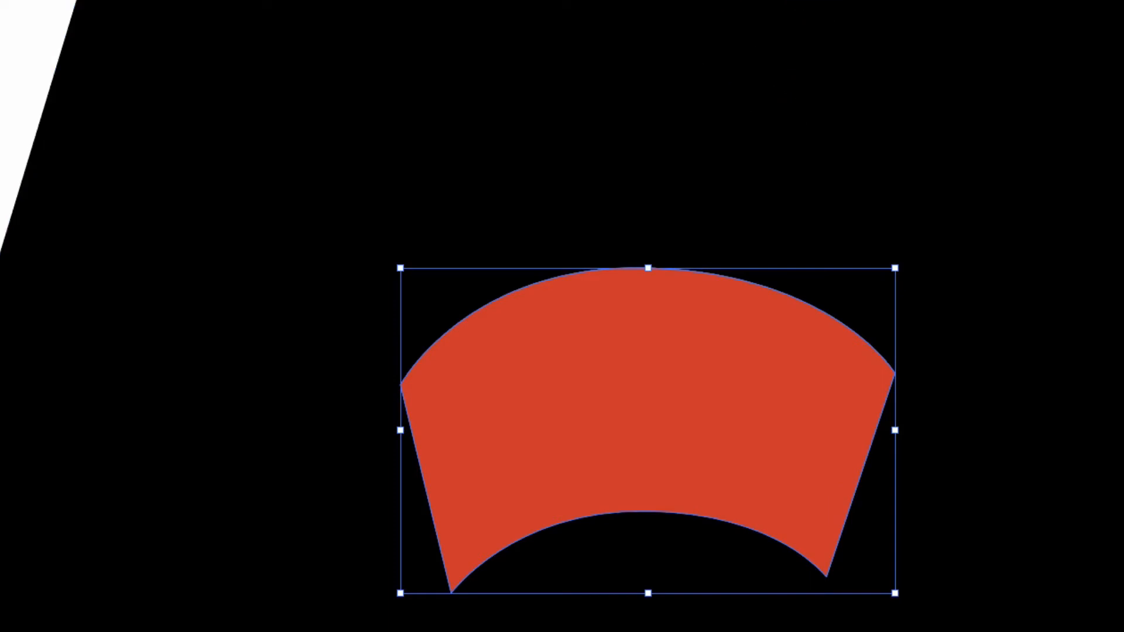
{"action": "key", "text": "ctrl+shift+a"}
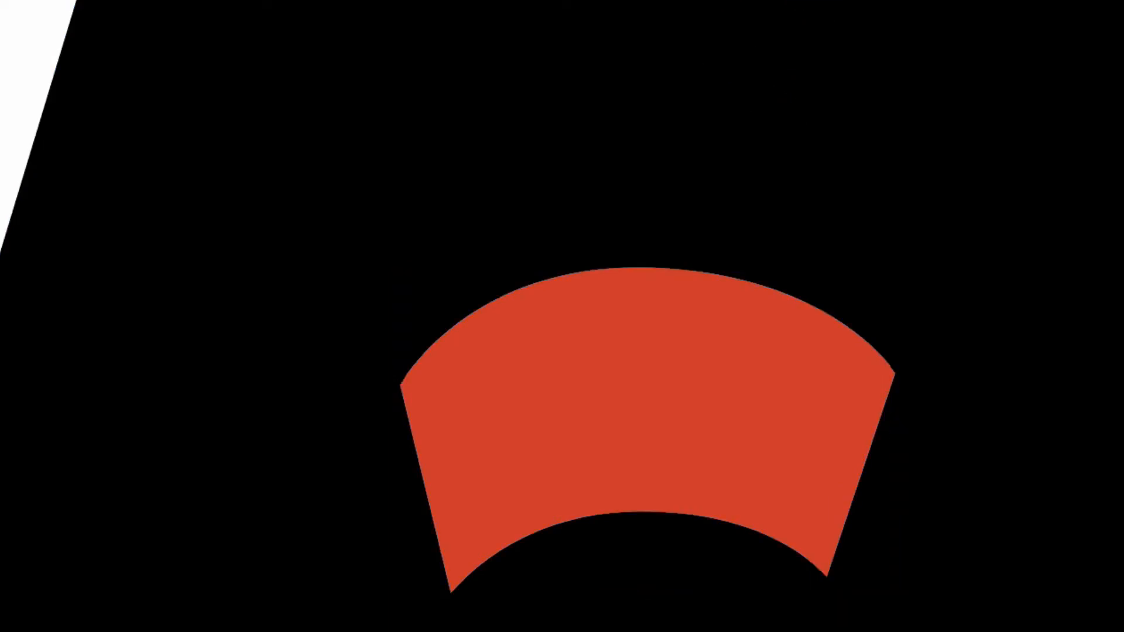